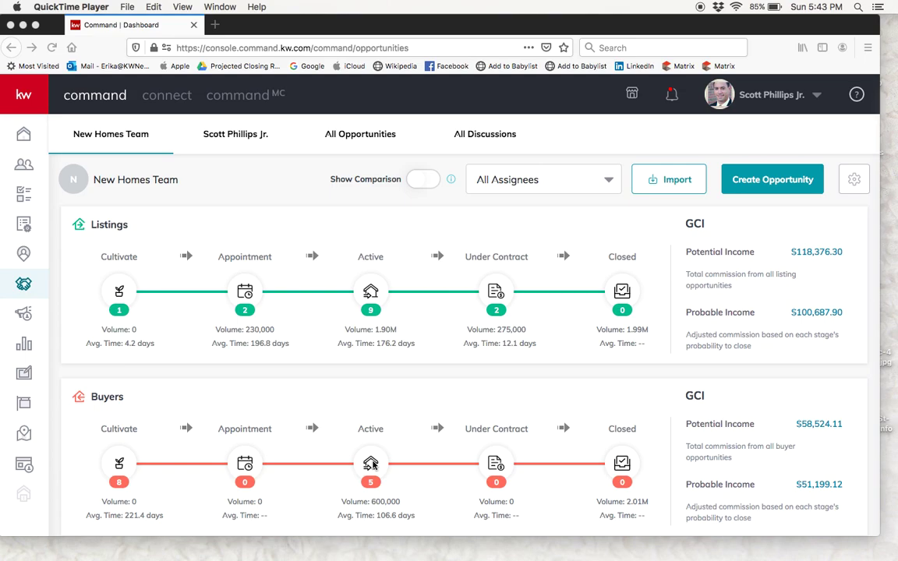
Step: From the Buyers pipeline's Active stage, open the '123 Main Street- Coming' opportunity in the Showing column
left_click(372, 463)
left_click(372, 463)
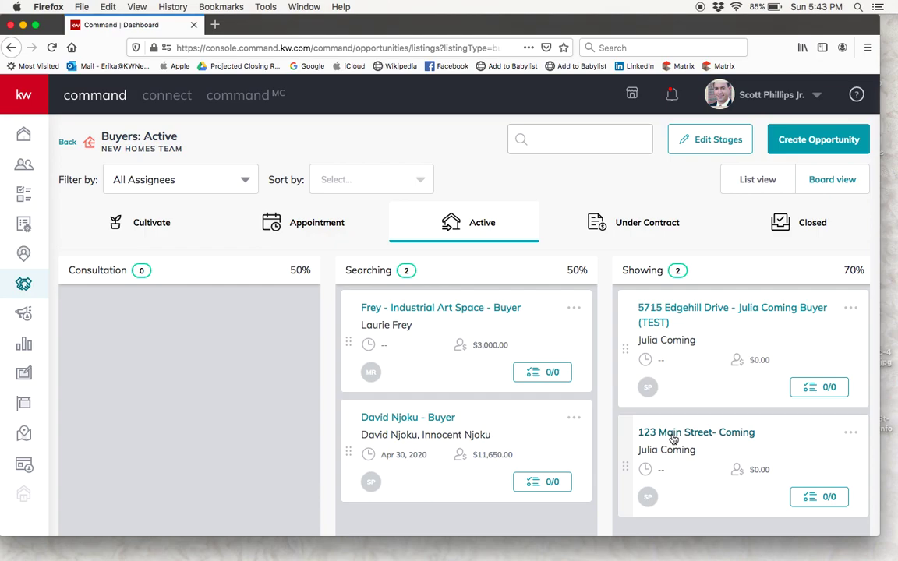
left_click(673, 440)
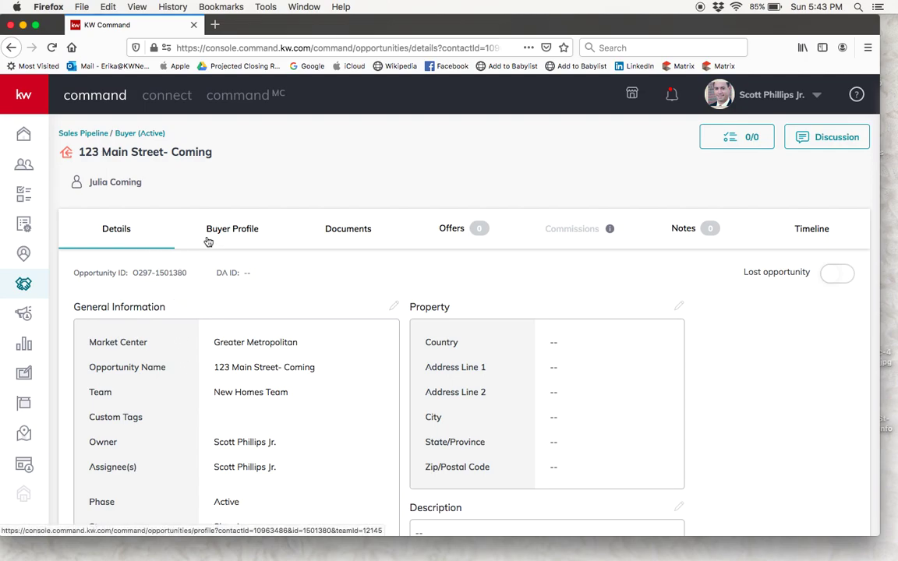
Step: On the opportunity's Documents tab, show the DocuSign/Dotloop options under Start a Transaction
left_click(348, 229)
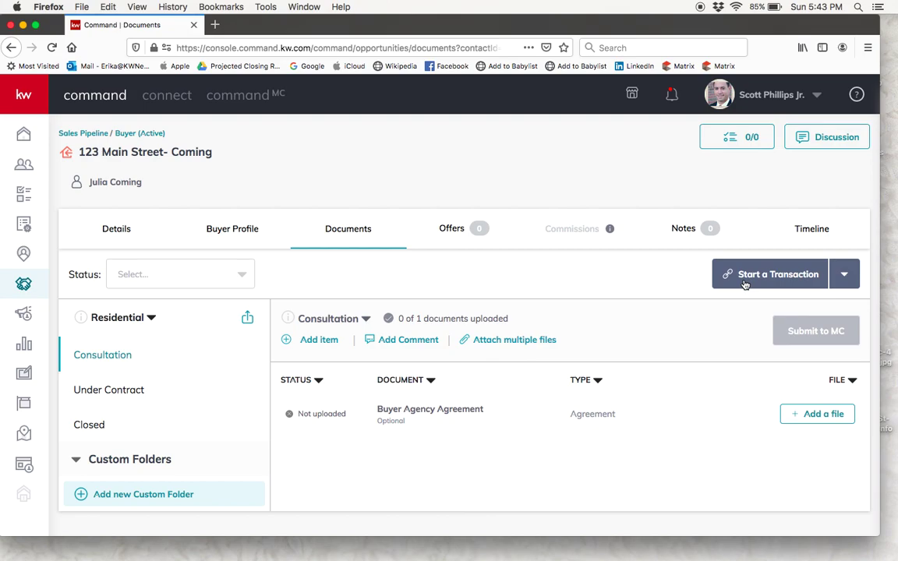
left_click(761, 277)
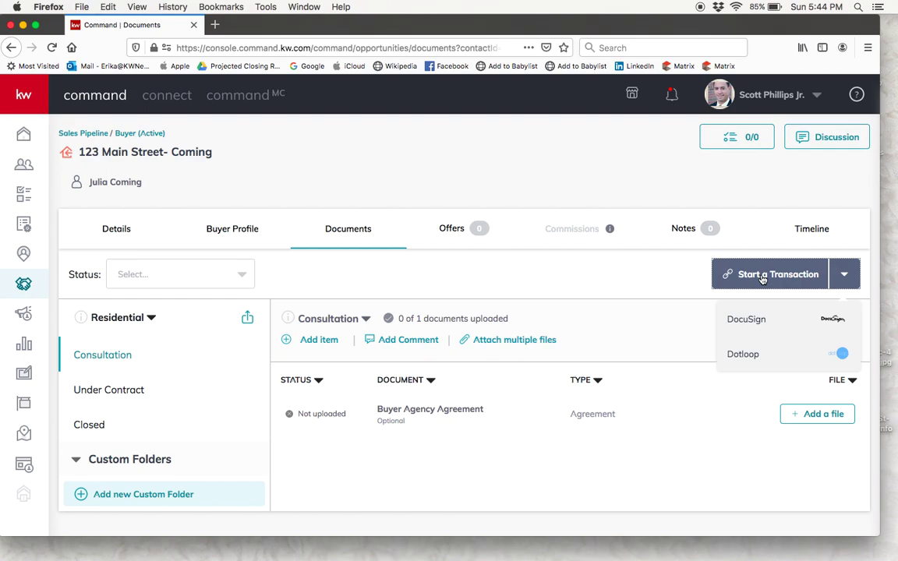
Step: Start the transaction in DocuSign, log in with the saved account, and choose the Keller Williams Realty user
left_click(755, 319)
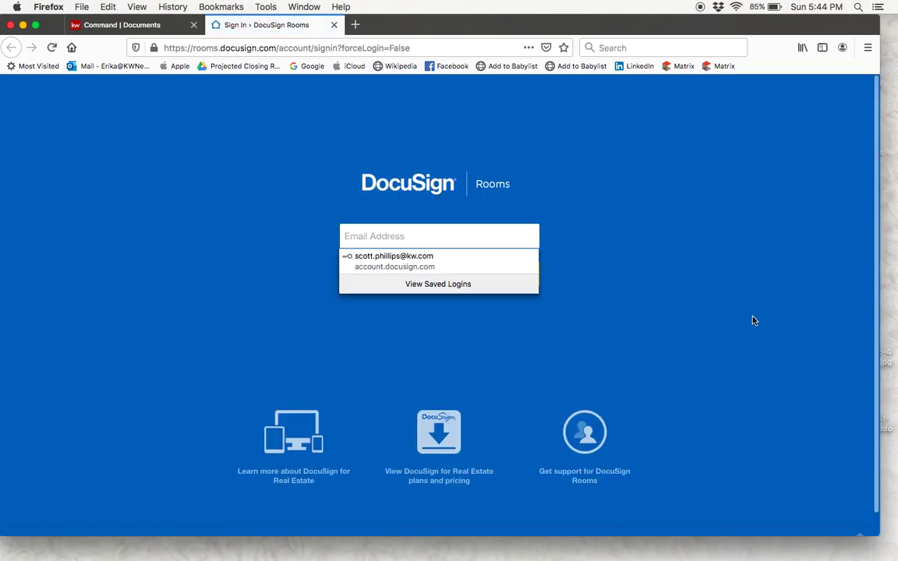
left_click(457, 265)
left_click(448, 275)
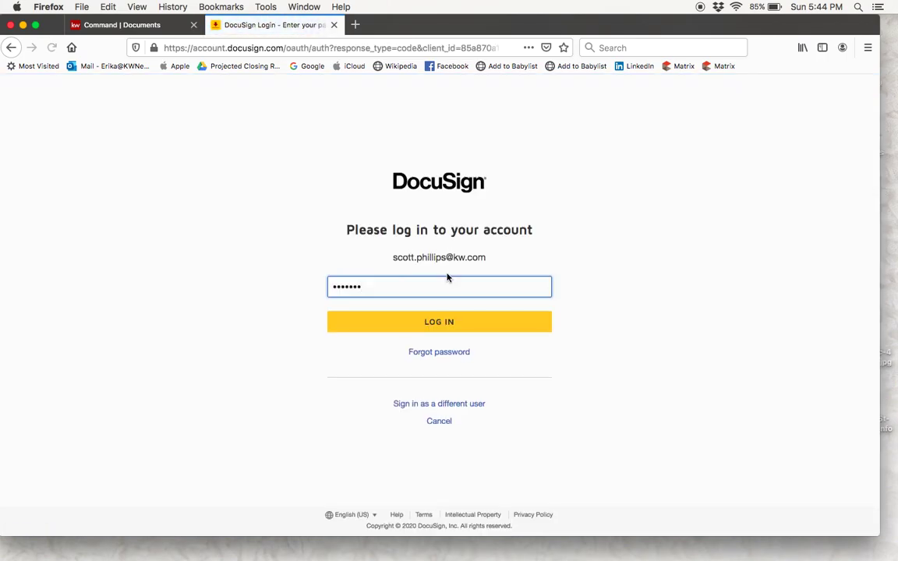
left_click(439, 326)
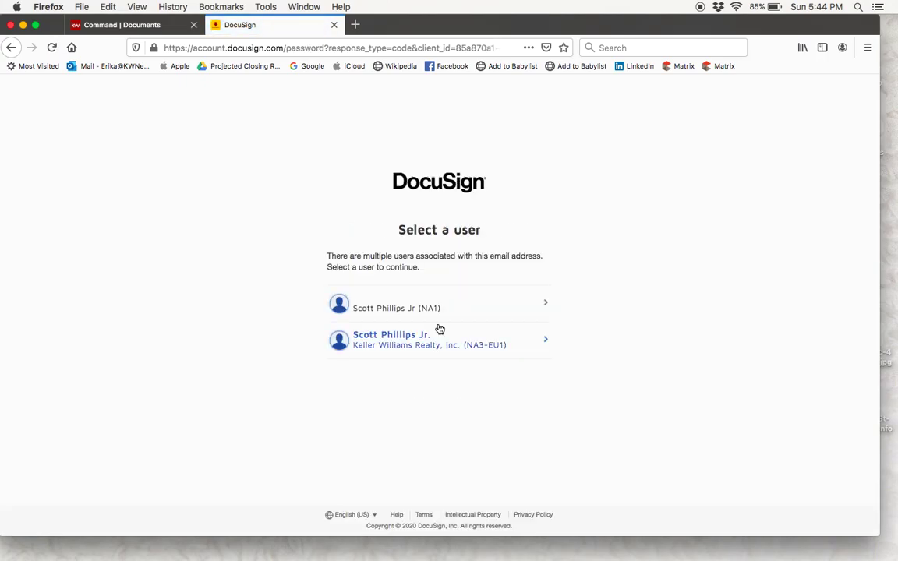
left_click(429, 348)
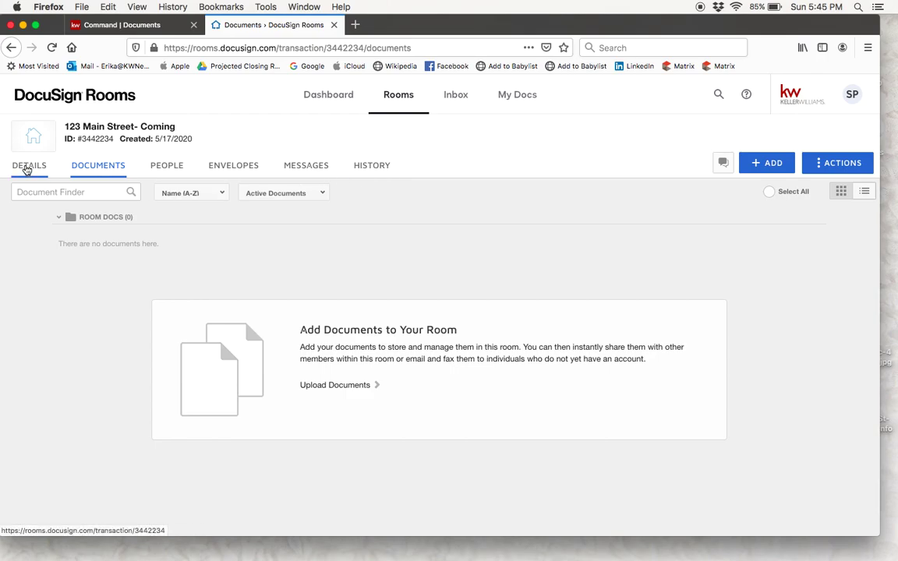
Step: Open the room's Details tab and review its room information, location and seller sections
left_click(27, 168)
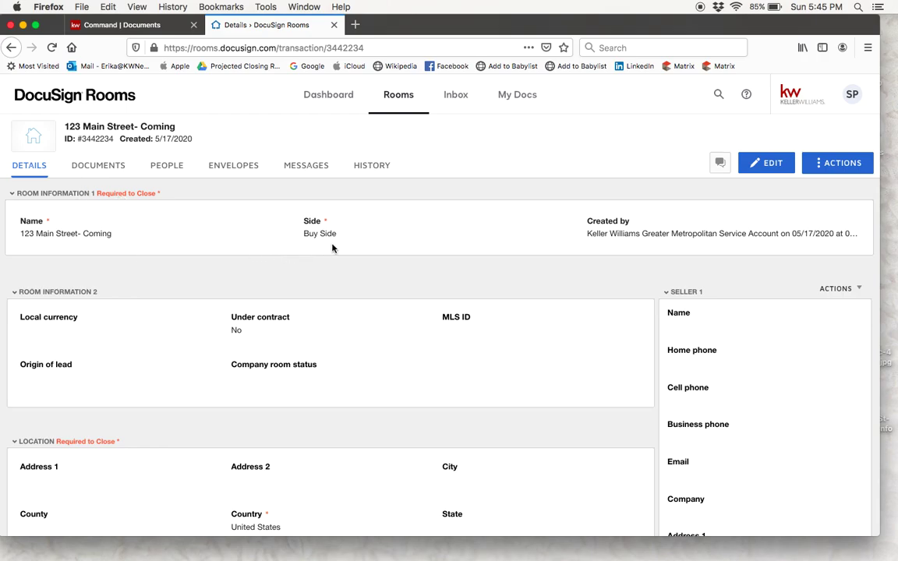
scroll(302, 302, "down", 2)
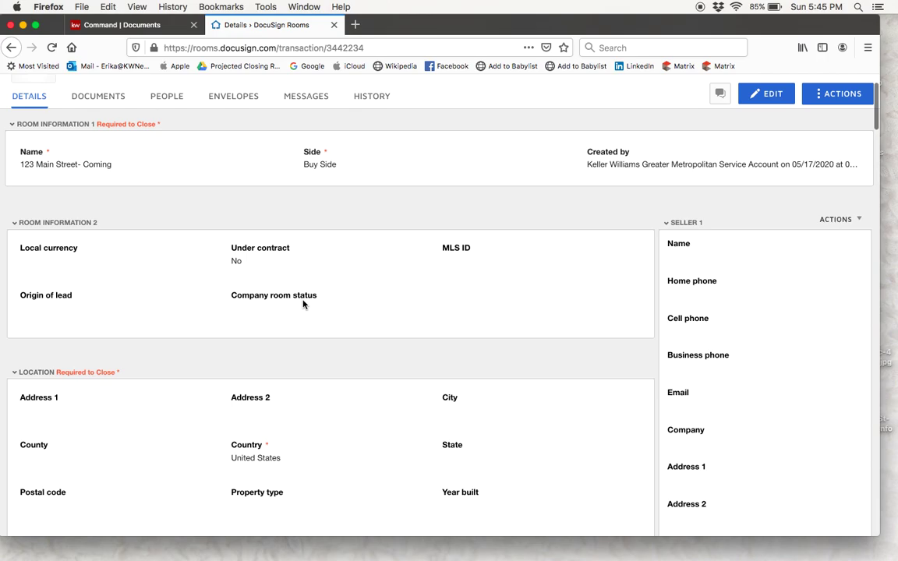
scroll(135, 394, "down", 1)
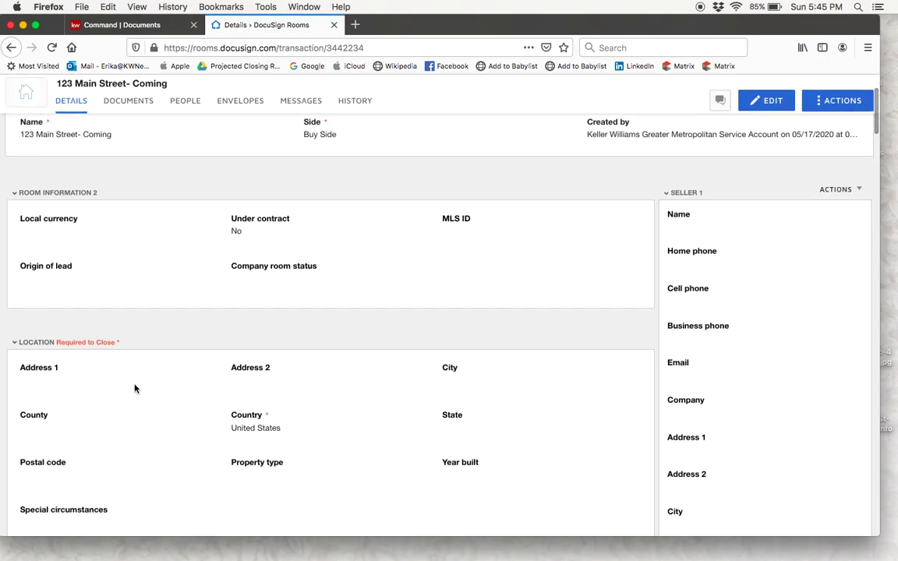
scroll(105, 407, "down", 1)
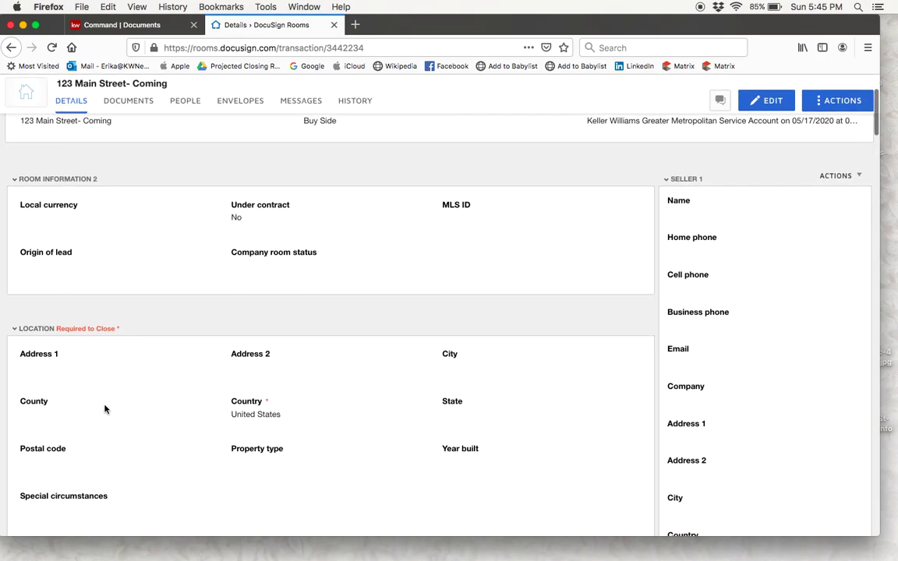
scroll(104, 406, "up", 2)
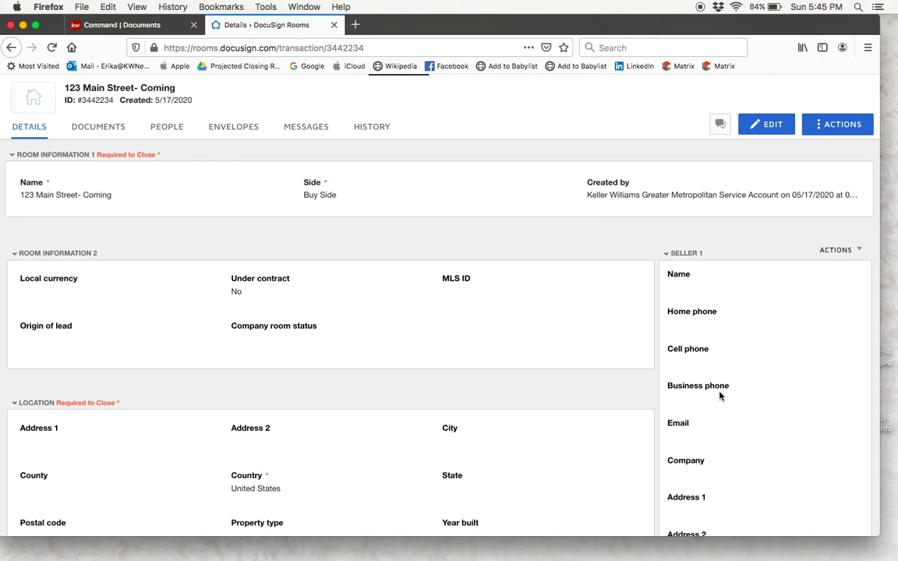
Step: Edit the room details and enter location 123 Main Street, Cleveland, Cuyahoga county
left_click(770, 127)
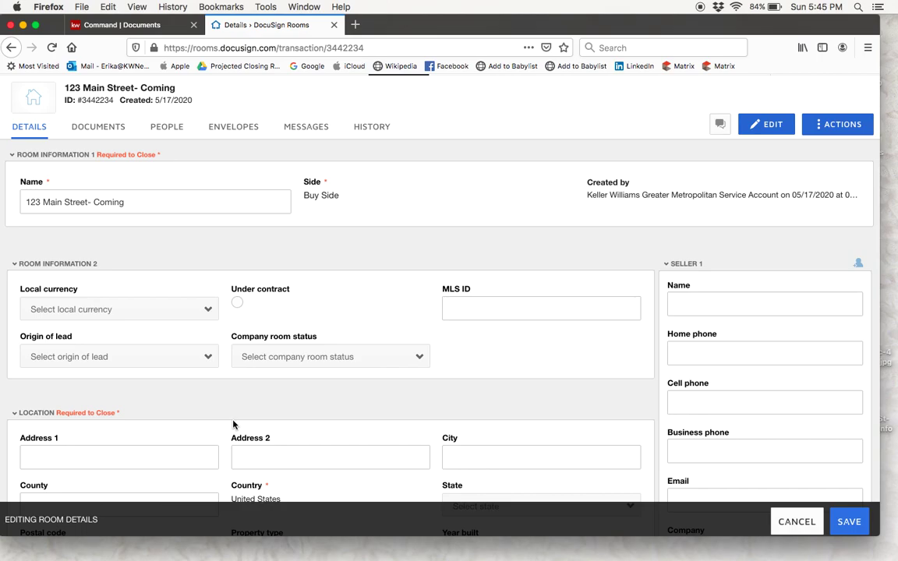
scroll(234, 425, "down", 2)
left_click(105, 396)
type("123")
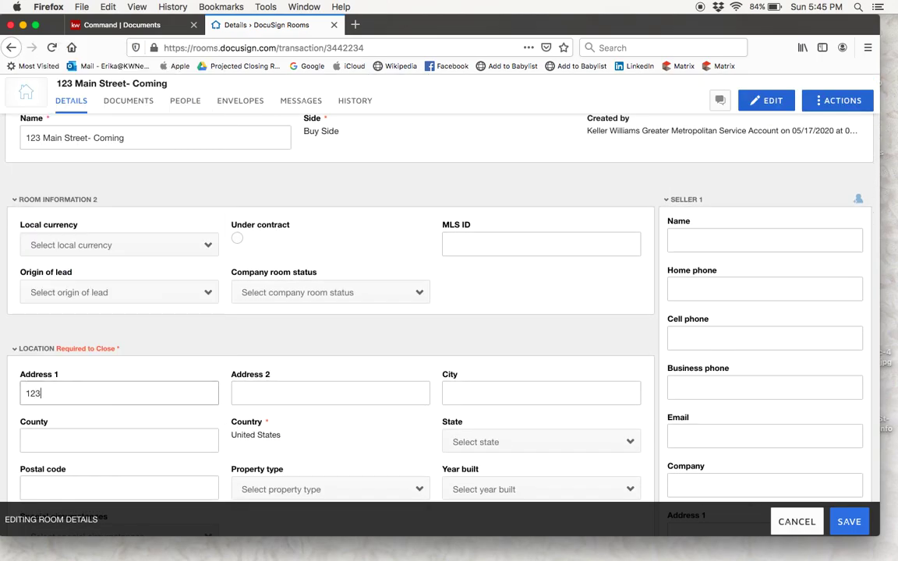
type(" Main Street")
key("Tab")
key("Tab")
type("Cleveland")
key("Tab")
type("Cuyahoga")
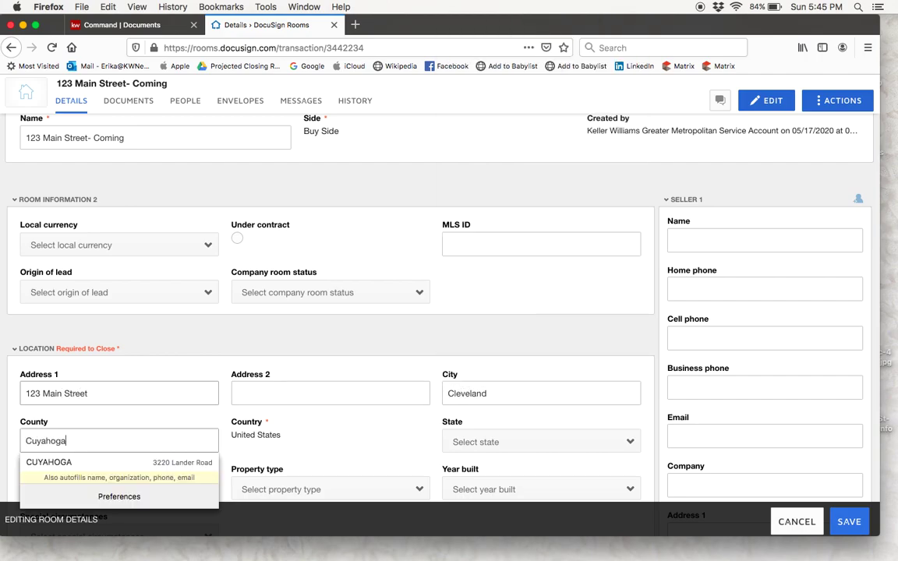
Step: Set the state to Ohio, postal code 44115, and property type Residential Detached
left_click(463, 443)
type("oh")
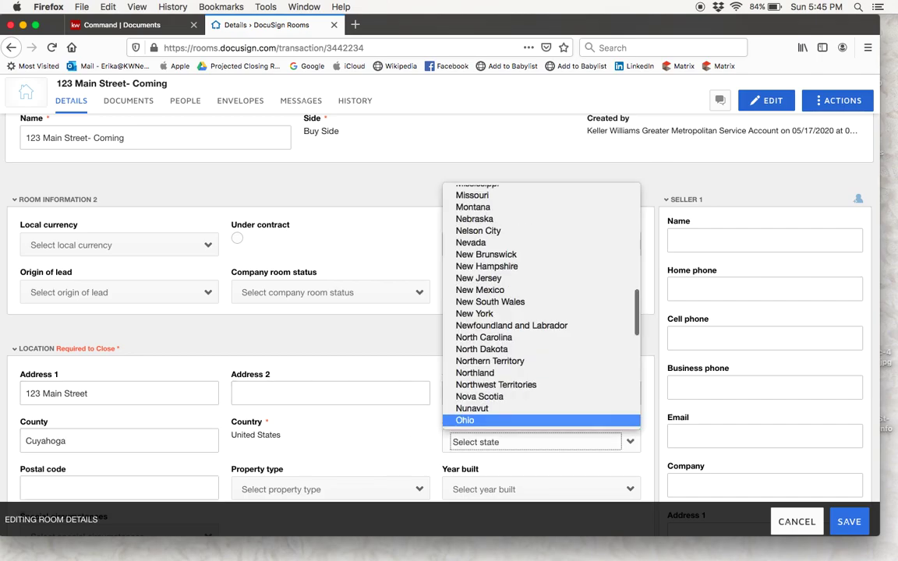
left_click(477, 423)
scroll(427, 440, "down", 3)
left_click(180, 359)
type("44115")
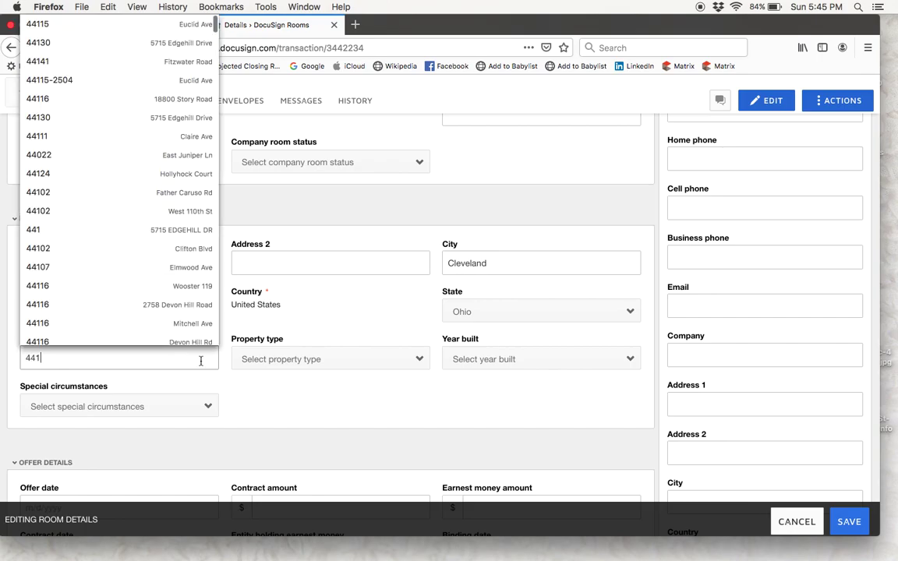
left_click(291, 359)
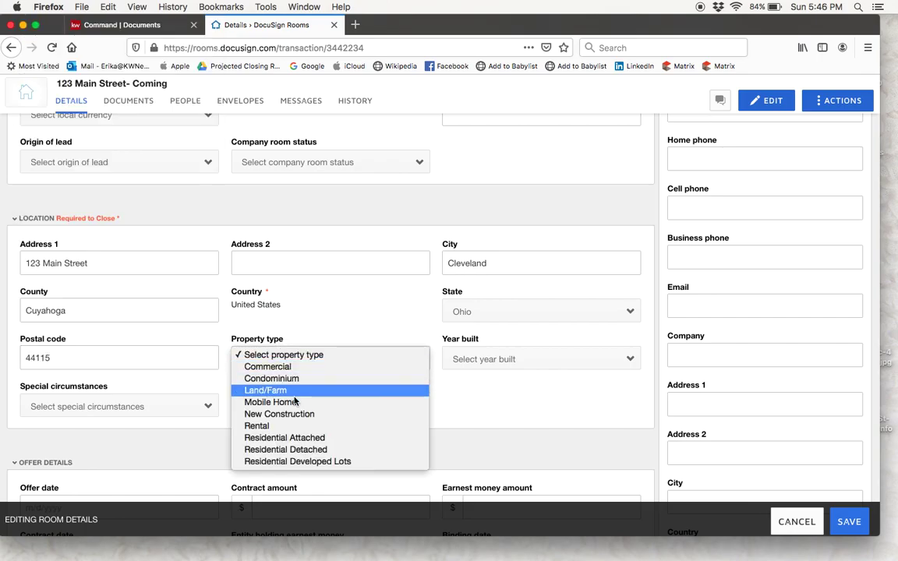
left_click(294, 449)
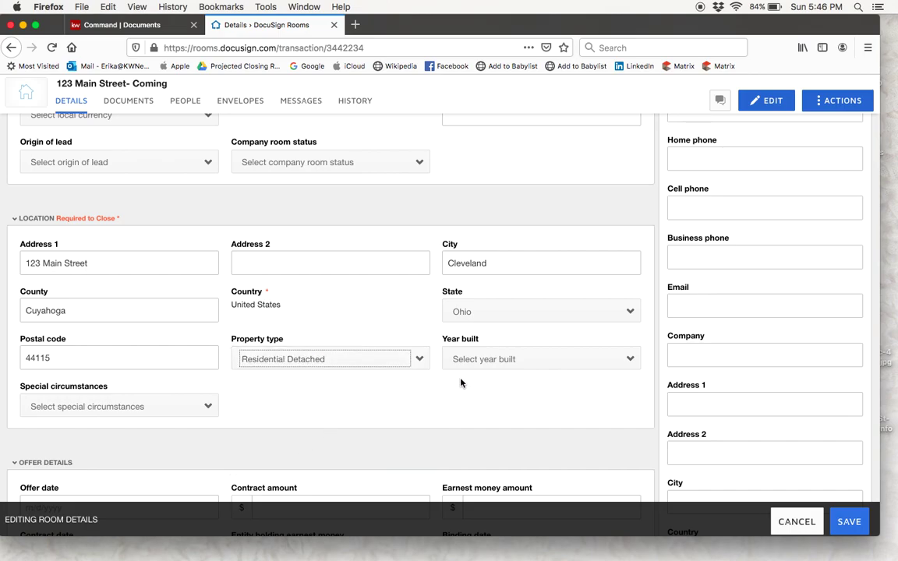
Step: Scroll down to Buyer 1 and type the buyer's e-mail address into the Email field
scroll(460, 382, "down", 6)
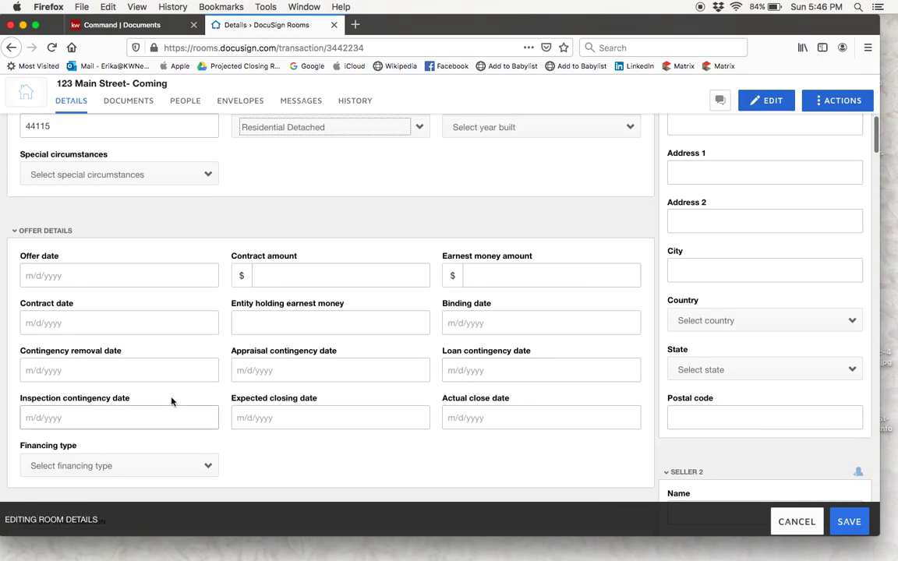
scroll(220, 435, "down", 5)
scroll(221, 434, "down", 3)
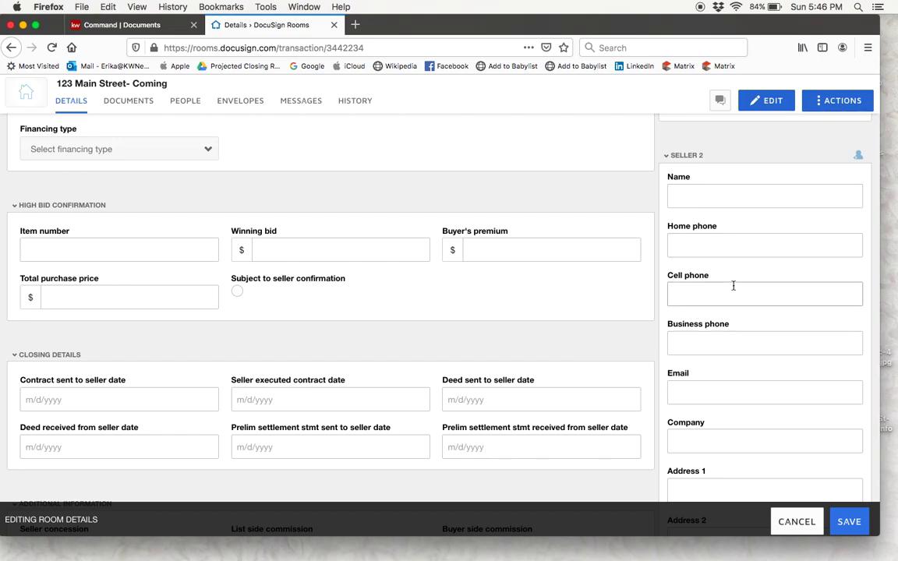
scroll(732, 286, "down", 9)
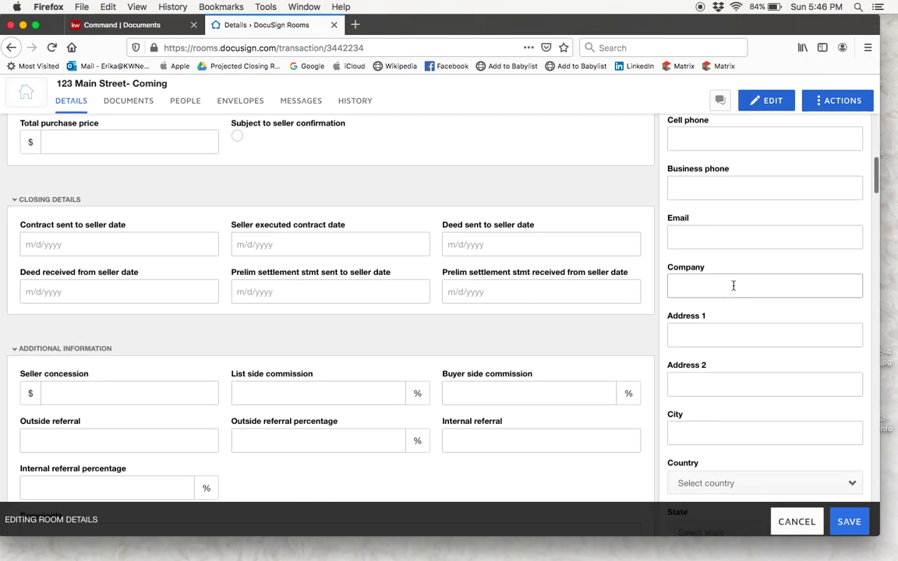
scroll(733, 289, "down", 6)
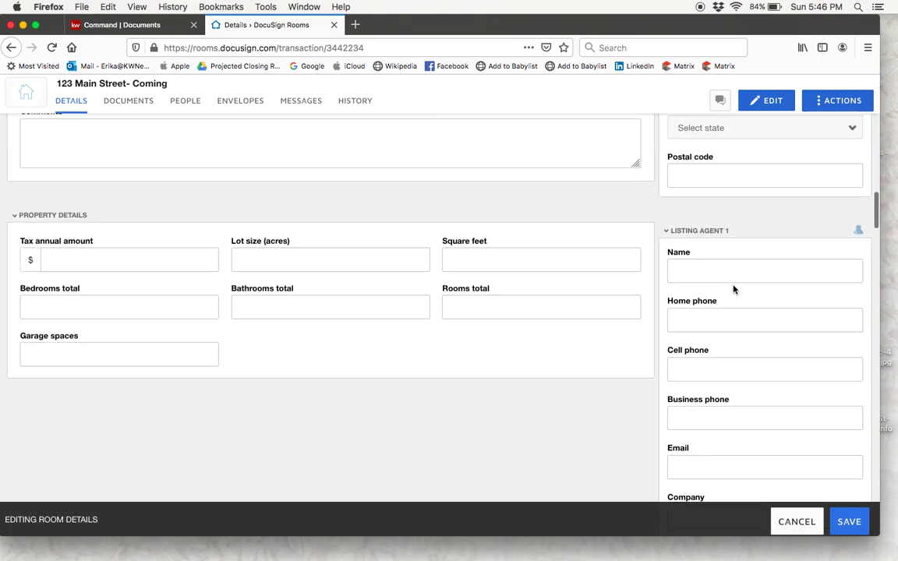
scroll(733, 289, "down", 12)
scroll(733, 289, "down", 4)
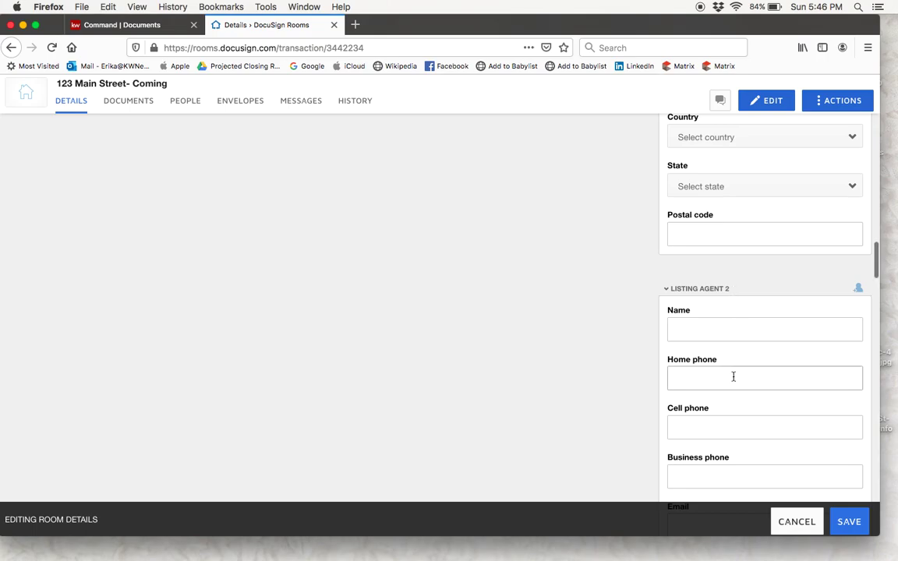
scroll(733, 376, "down", 13)
scroll(733, 381, "down", 8)
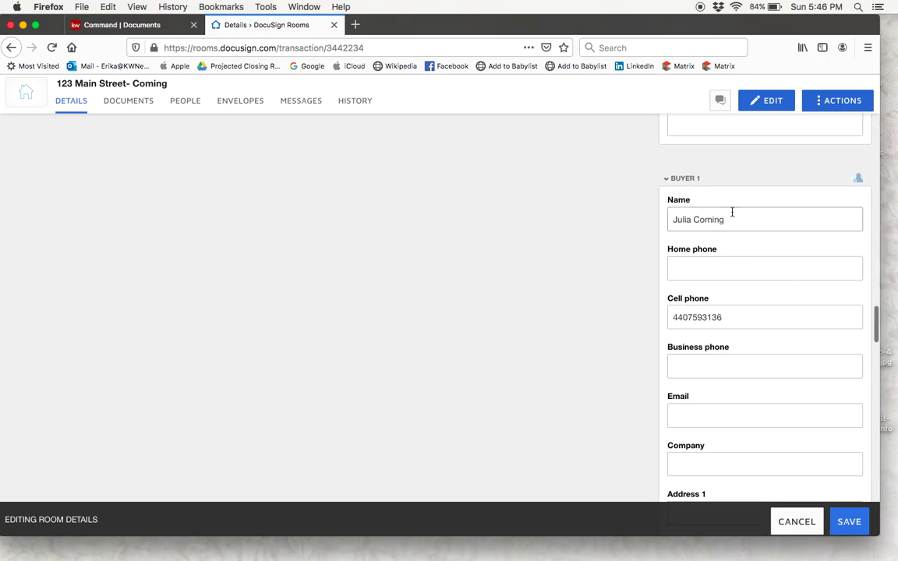
left_click(694, 407)
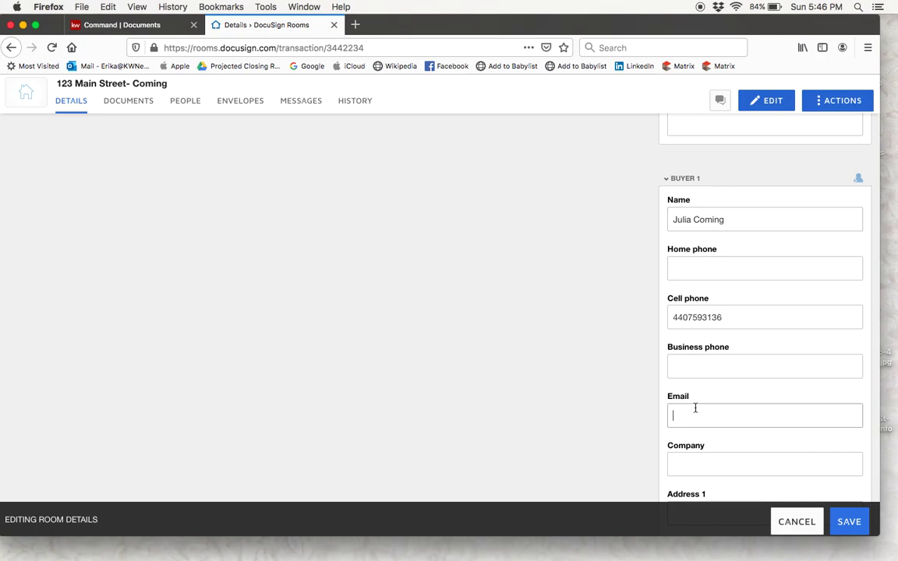
Step: Scroll to the end of the room details and save the edits
scroll(671, 439, "down", 2)
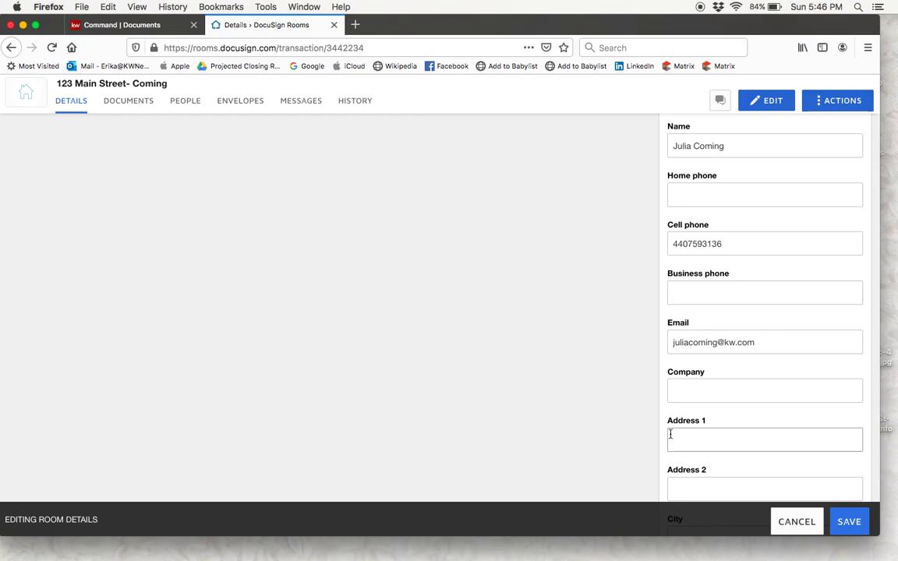
scroll(670, 434, "down", 5)
scroll(671, 438, "down", 6)
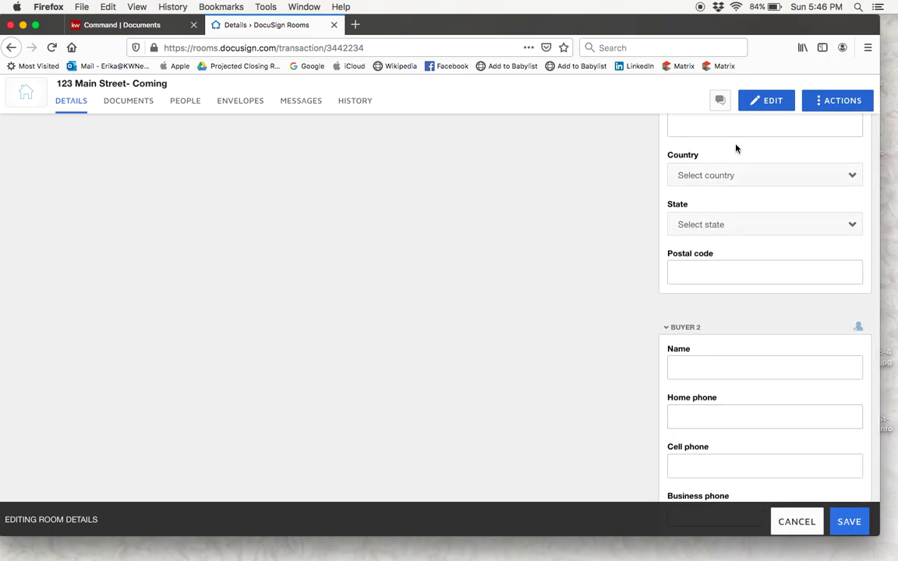
scroll(718, 405, "down", 18)
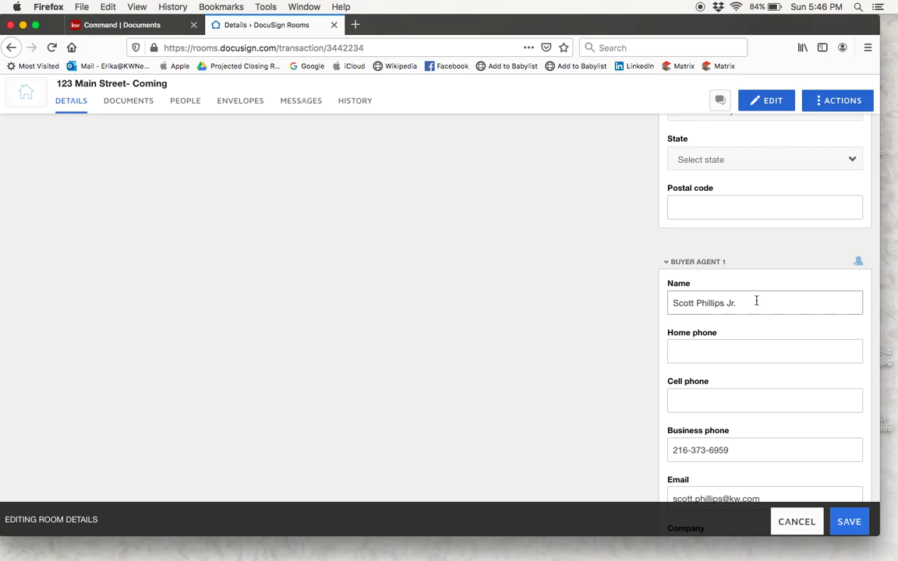
scroll(745, 325, "down", 2)
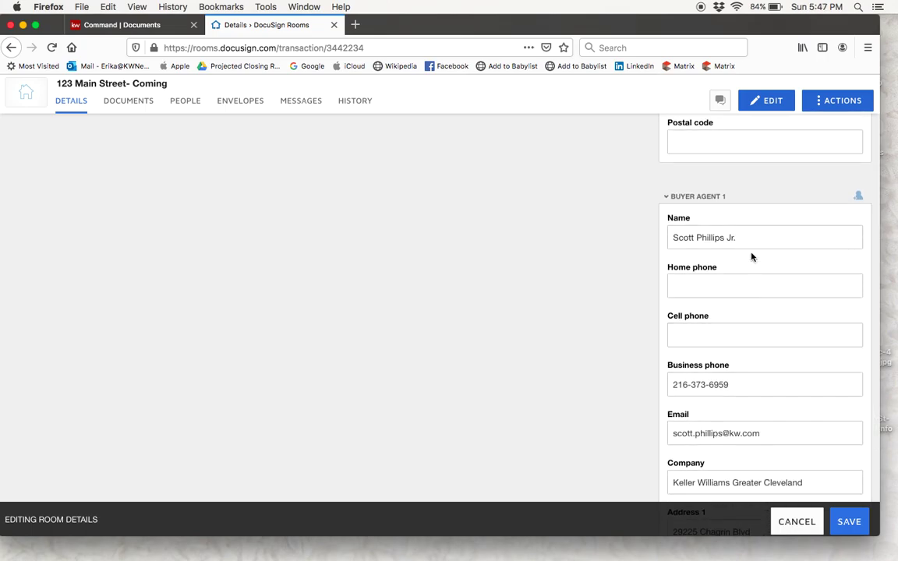
scroll(744, 390, "down", 8)
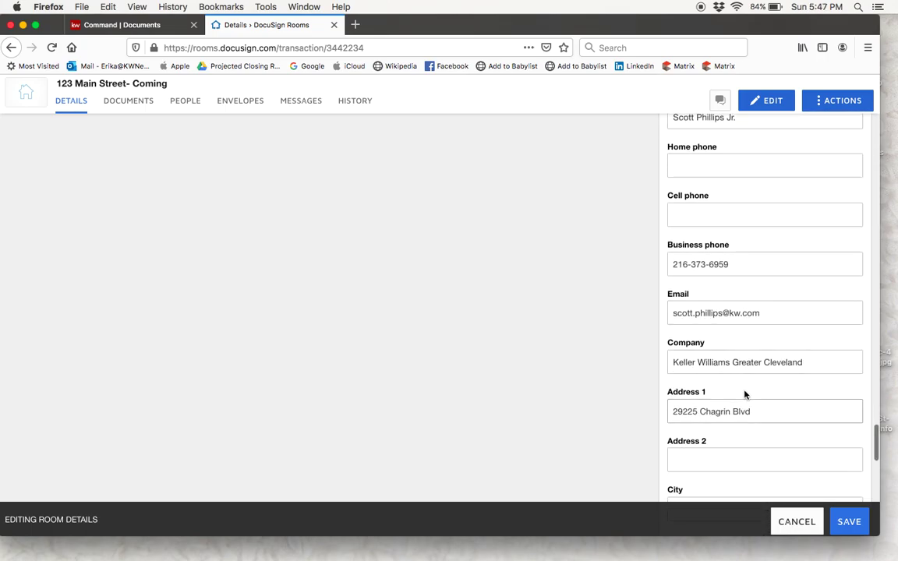
scroll(744, 393, "down", 15)
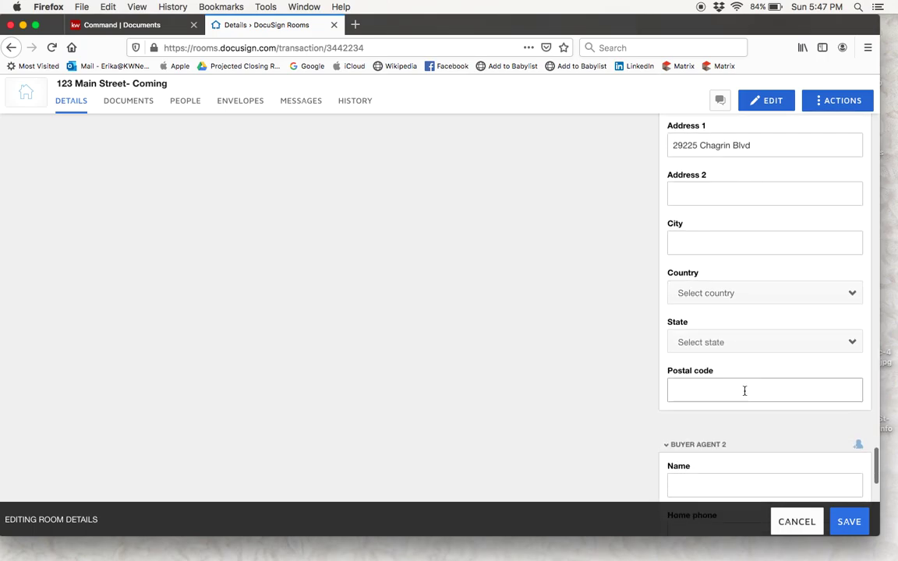
scroll(744, 391, "down", 15)
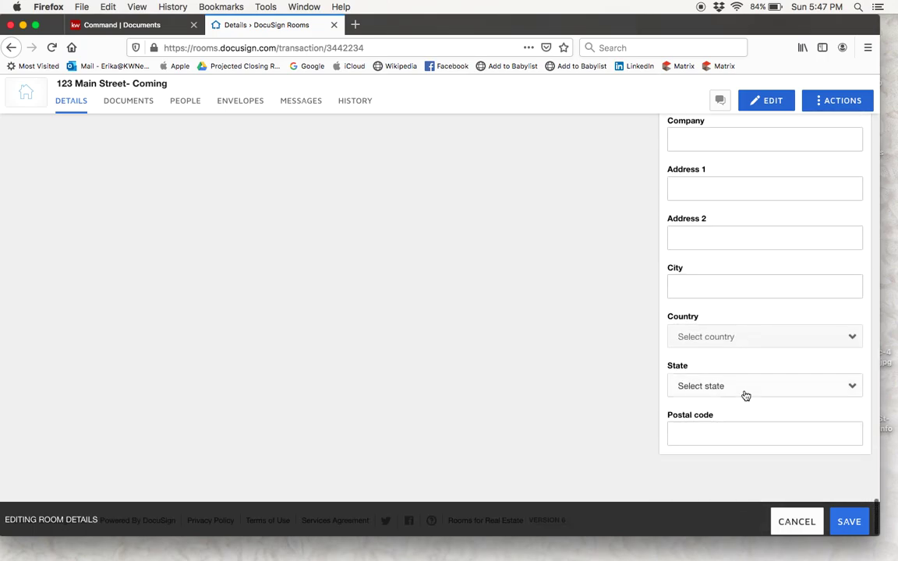
scroll(745, 390, "up", 20)
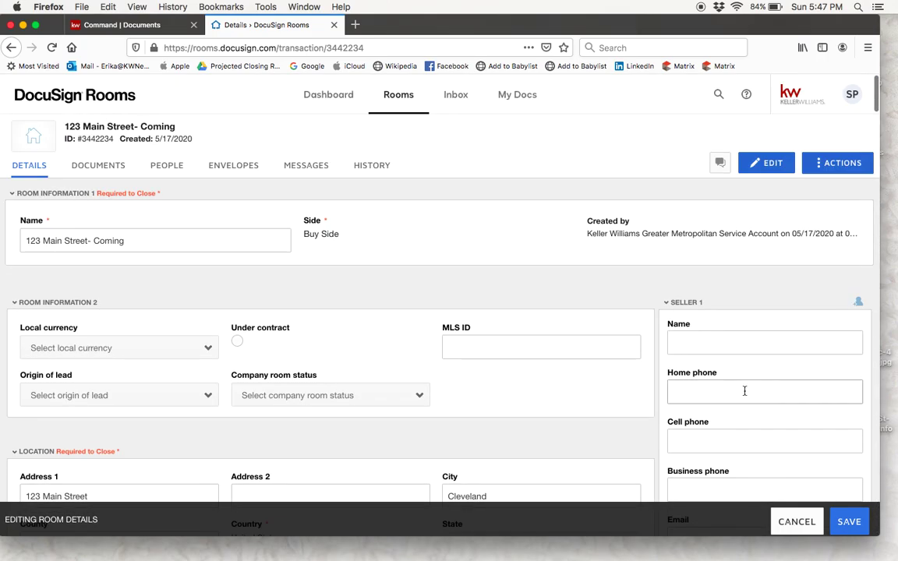
scroll(745, 391, "down", 1)
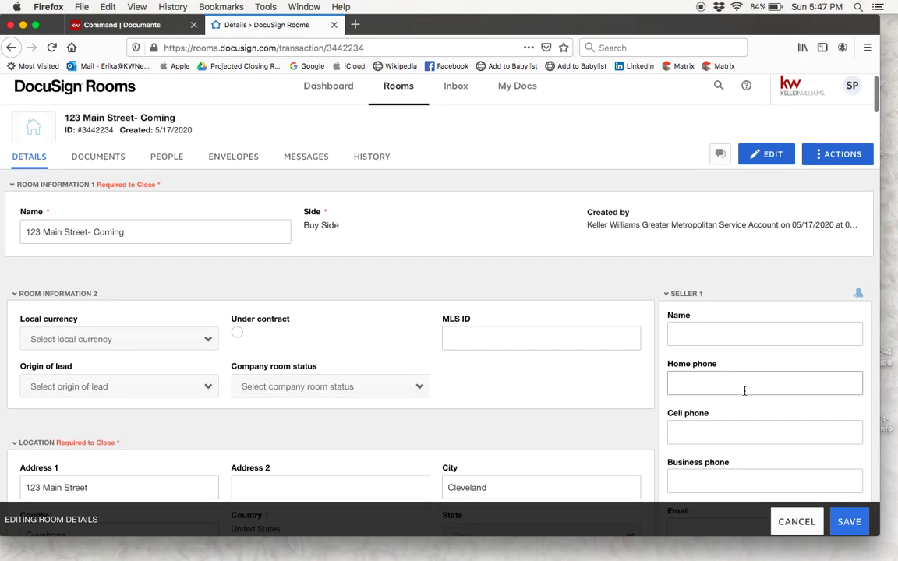
left_click(852, 523)
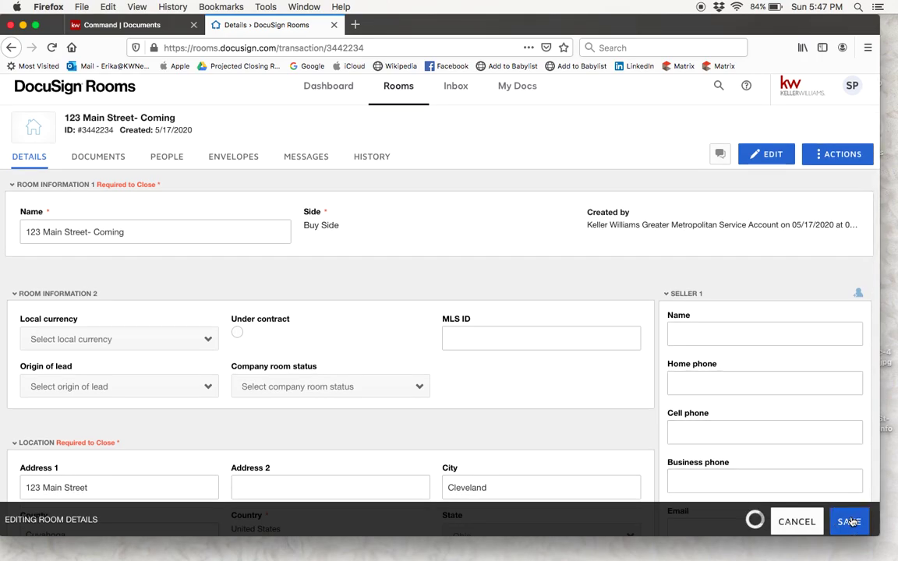
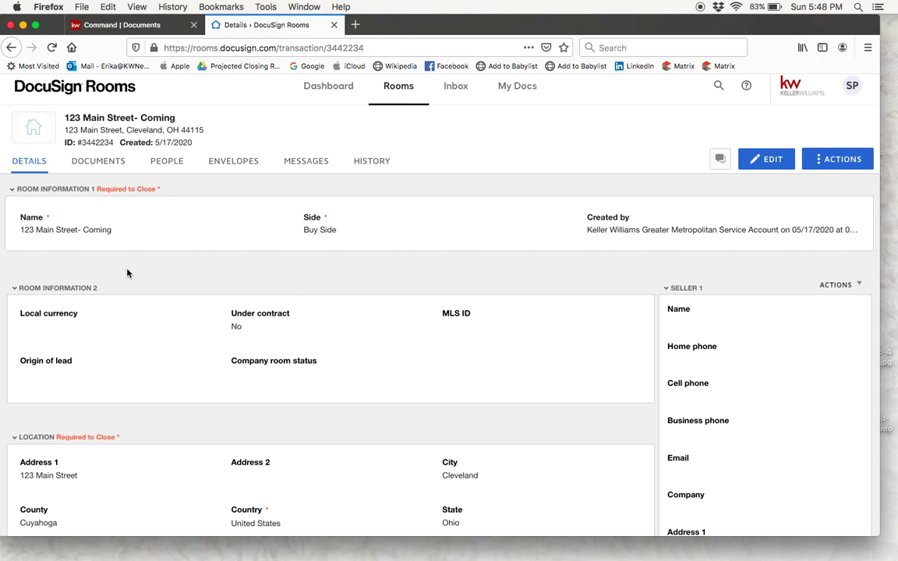
Step: Show the room's documents and list the sources for adding new documents
left_click(88, 167)
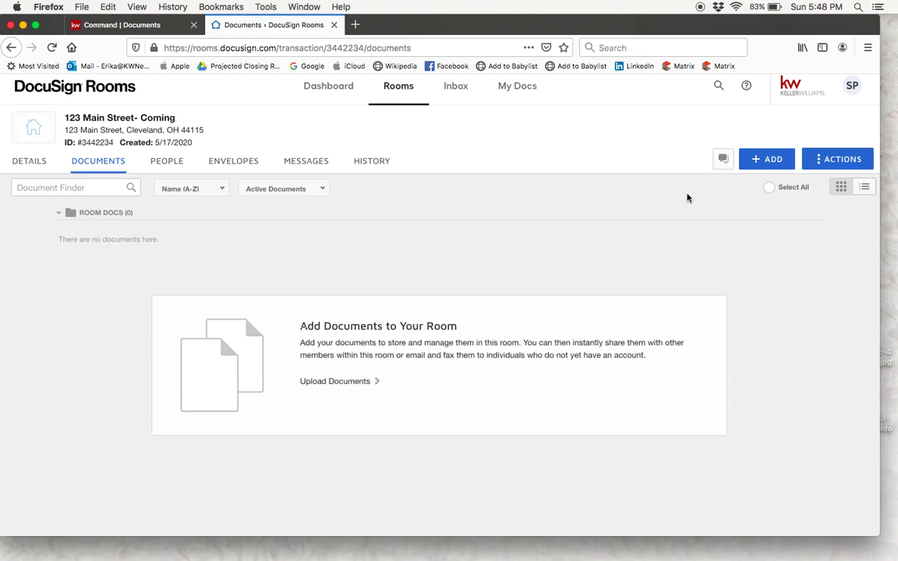
left_click(773, 160)
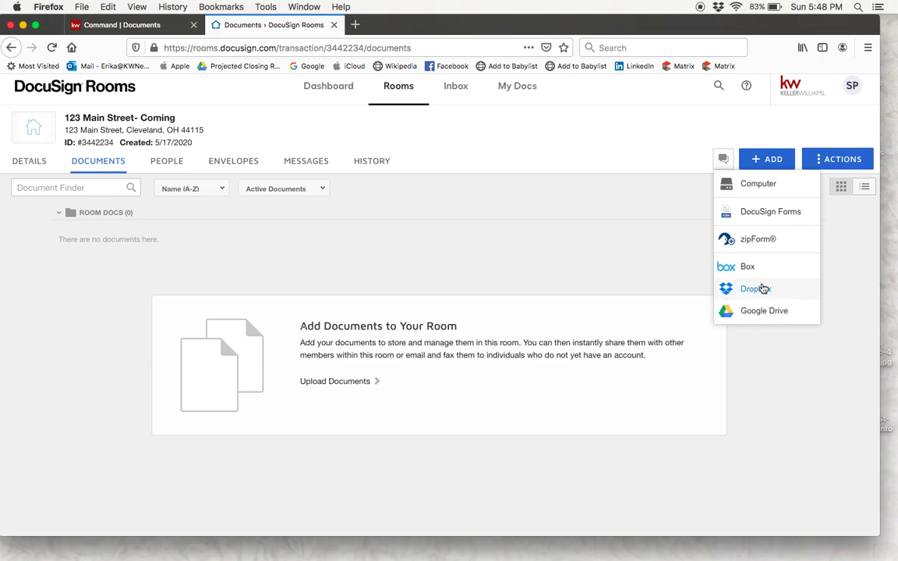
Step: Add from DocuSign Forms, using the DocuSign Forms Library with the KW 297 - OH library selected
left_click(763, 222)
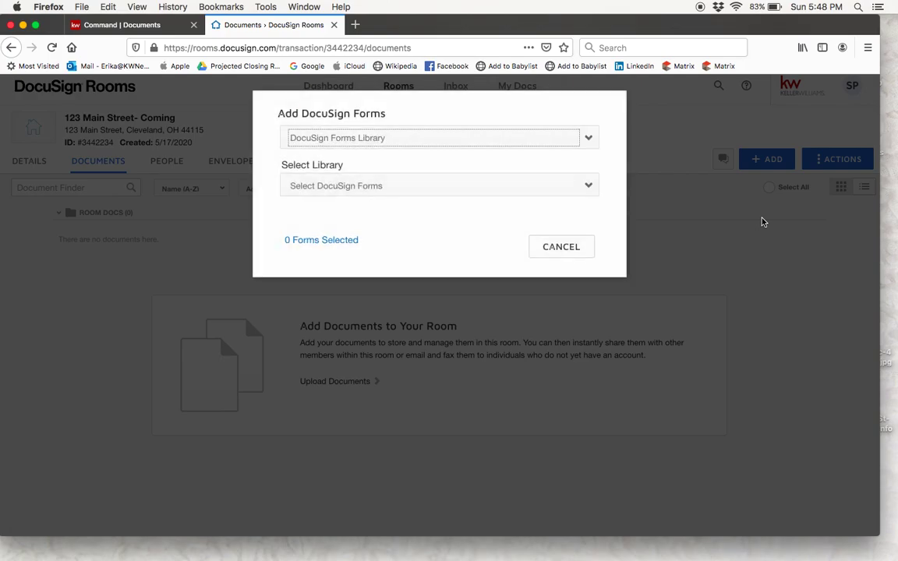
left_click(454, 142)
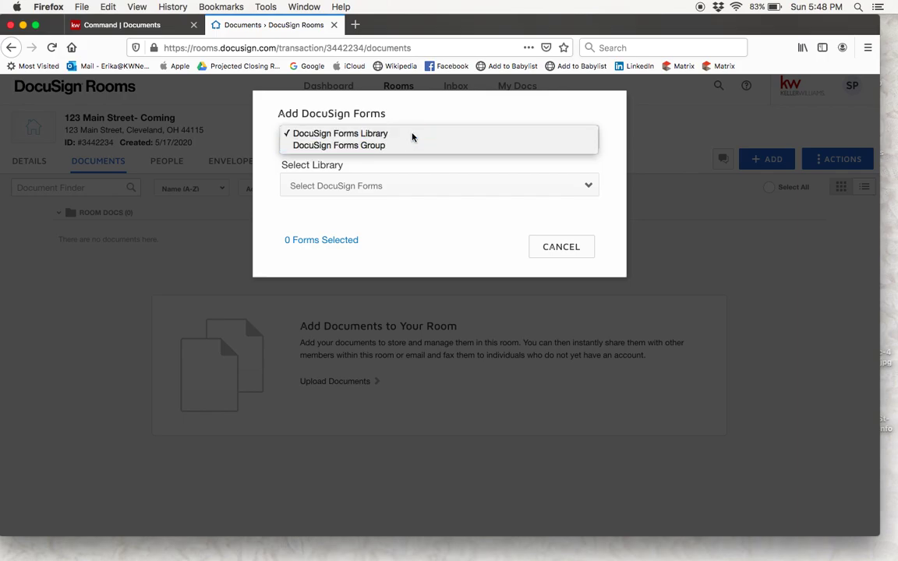
left_click(411, 135)
left_click(384, 187)
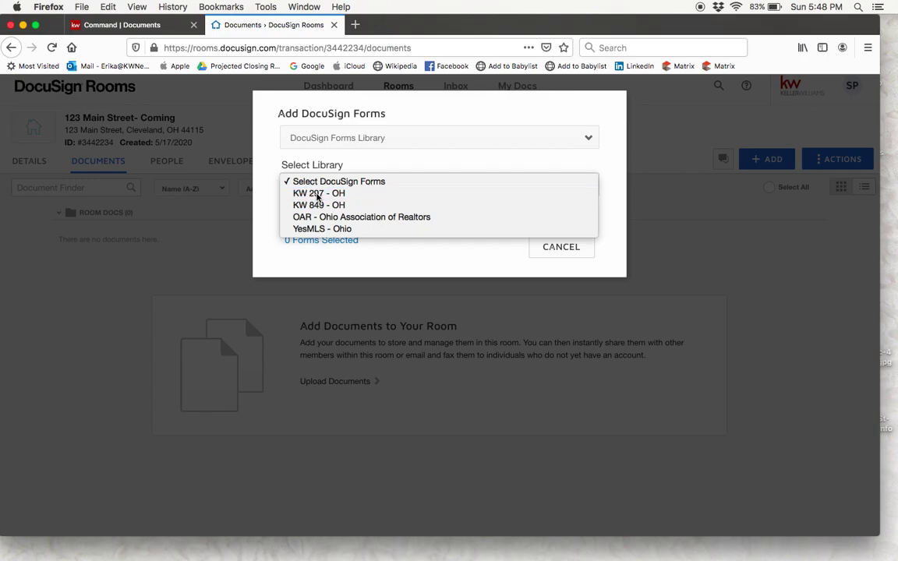
left_click(317, 196)
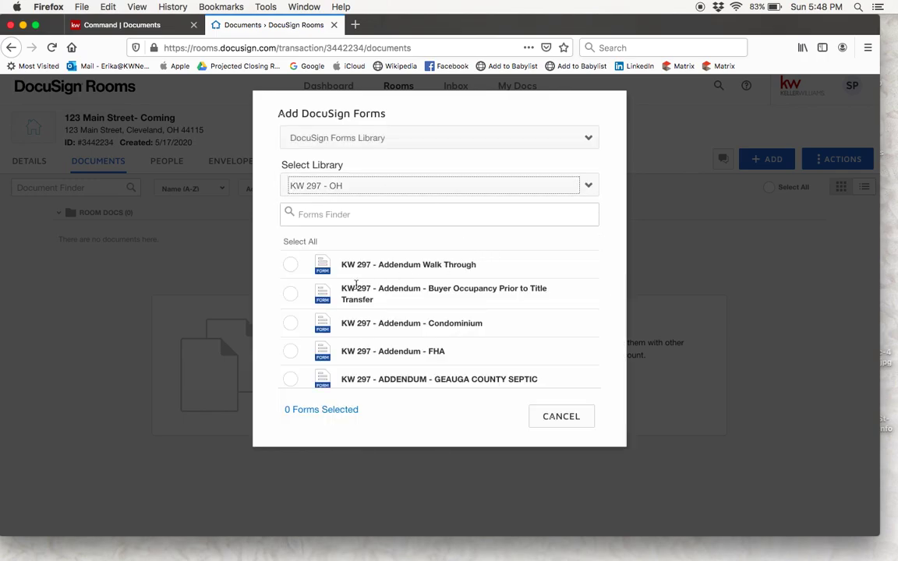
Step: Filter the KW 297 - OH forms by 'Mutual' to show the three Mutual Release forms
scroll(353, 312, "down", 1)
scroll(353, 312, "down", 8)
scroll(353, 310, "down", 10)
scroll(353, 308, "down", 5)
left_click(336, 218)
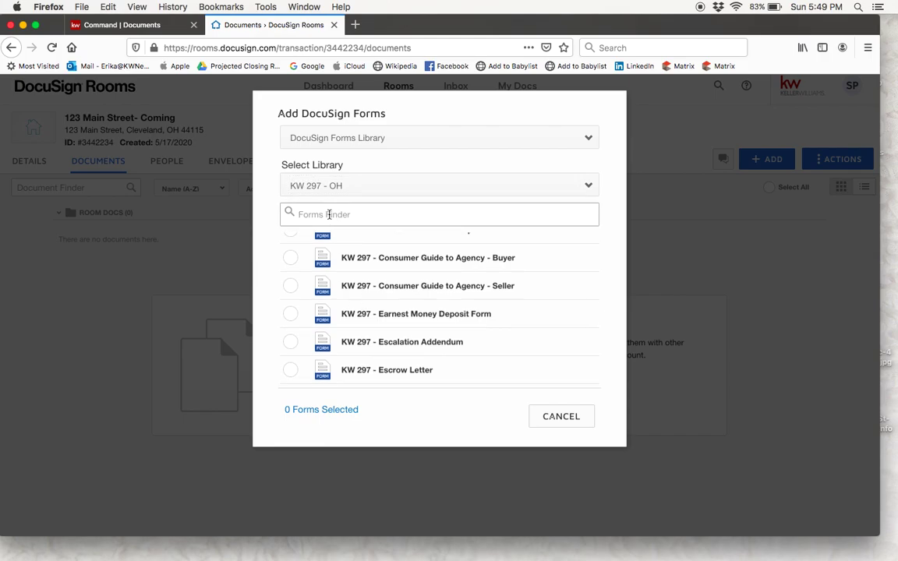
type("Mutual")
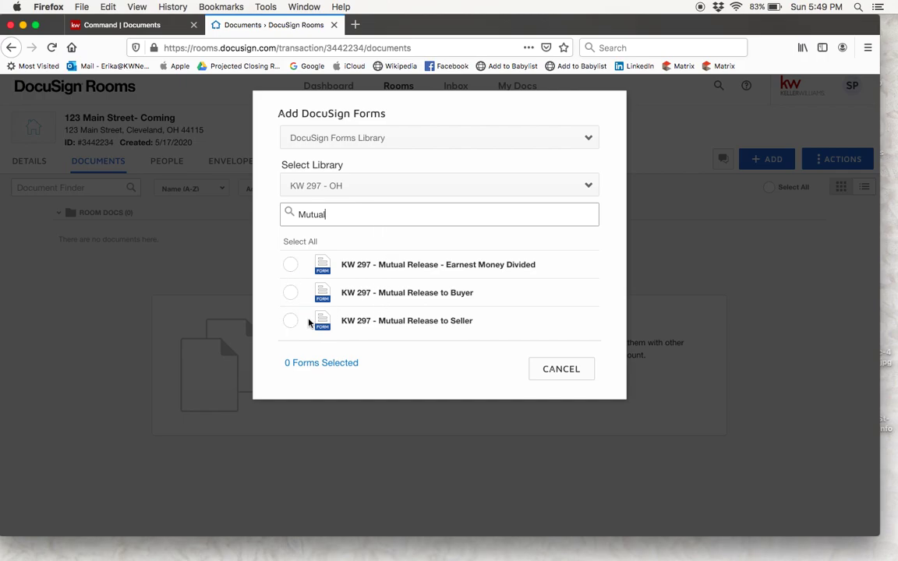
Step: Switch the source to DocuSign Forms Group and choose the Sales Packet group
left_click(368, 138)
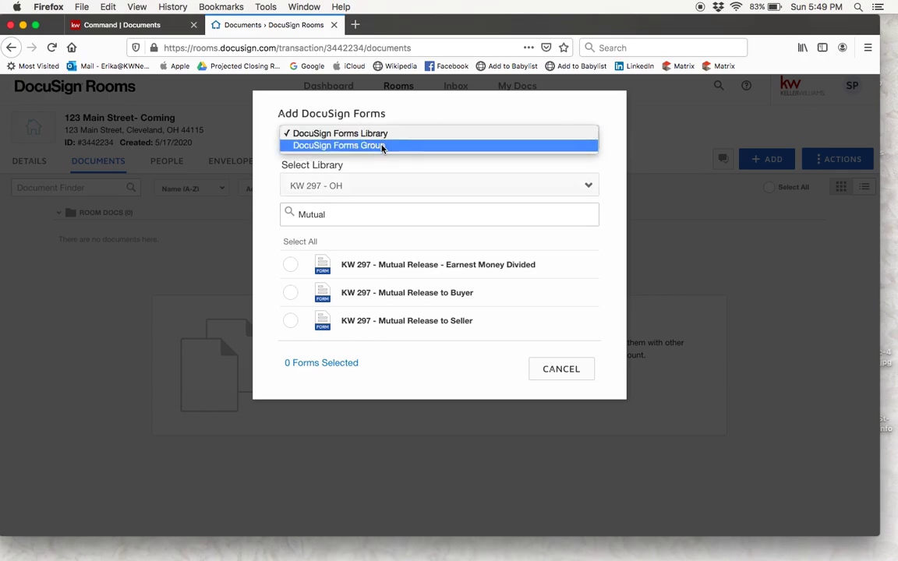
left_click(381, 146)
left_click(366, 187)
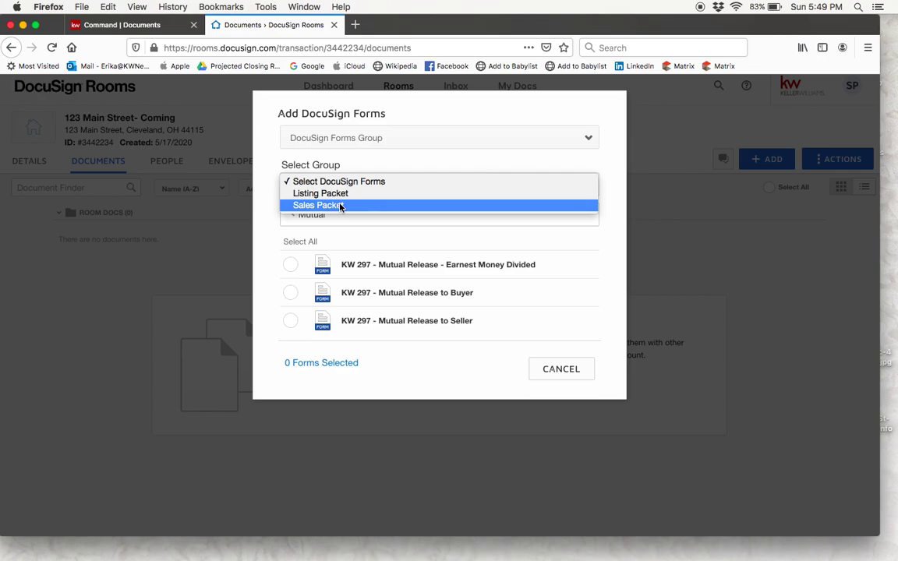
left_click(341, 206)
Step: Clear the 'Mutual' search, select all 12 Sales Packet forms, and add them to the room
left_click_drag(329, 213, 286, 212)
key("BackSpace")
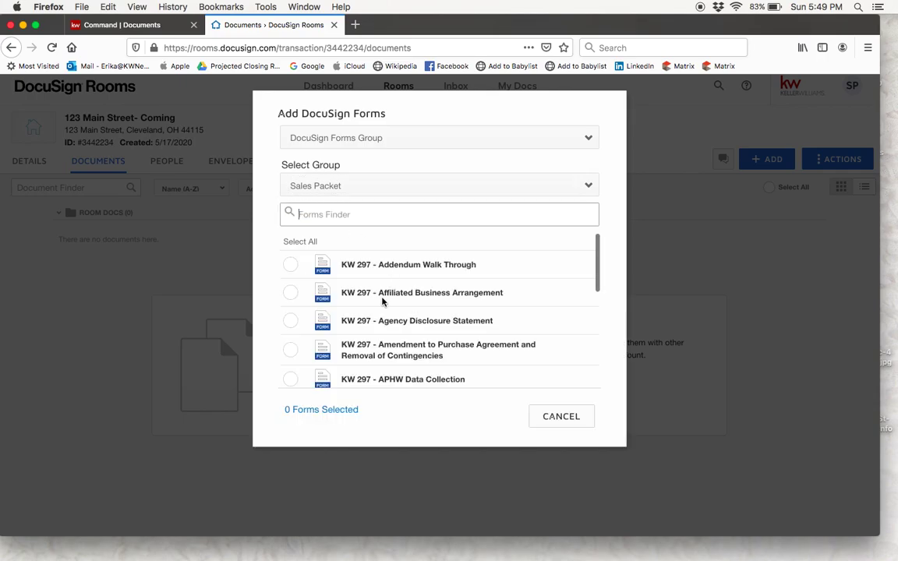
scroll(382, 301, "down", 5)
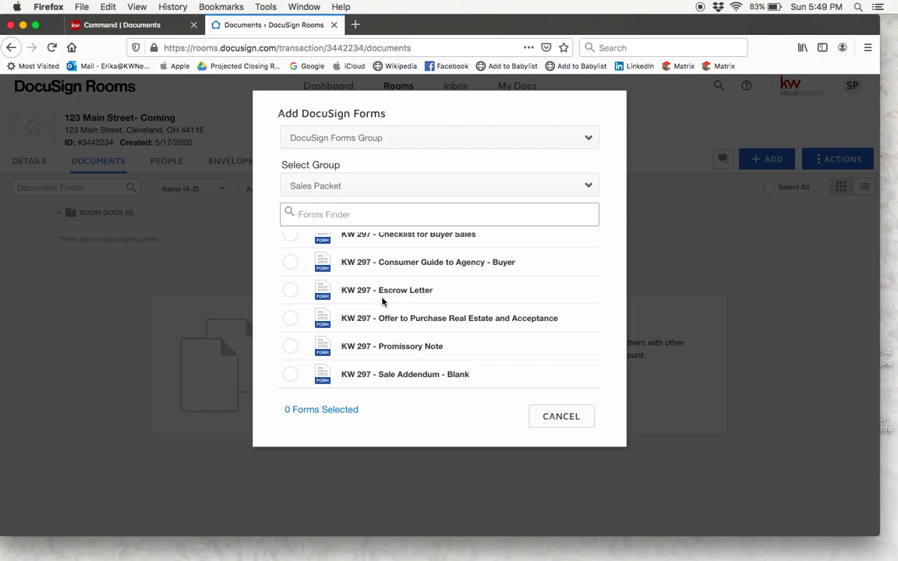
scroll(382, 302, "up", 5)
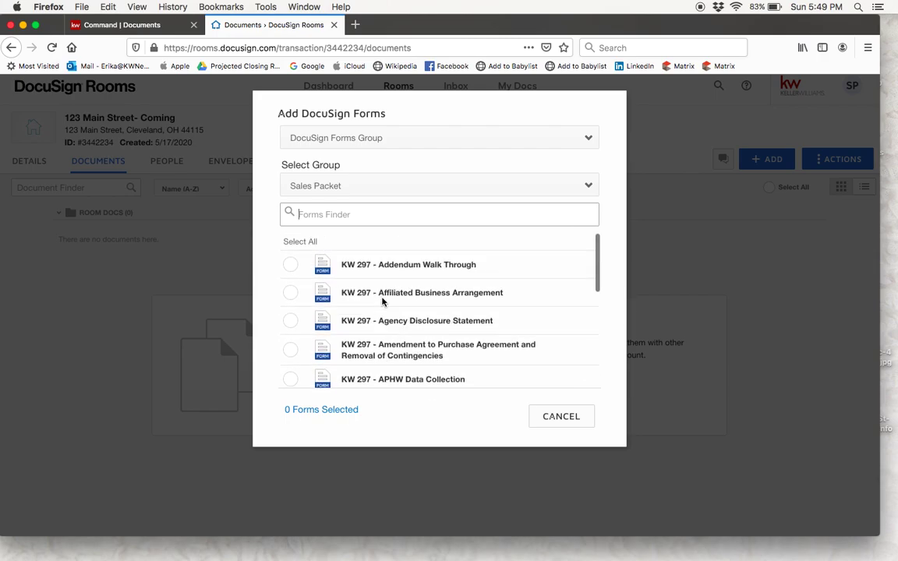
left_click(299, 242)
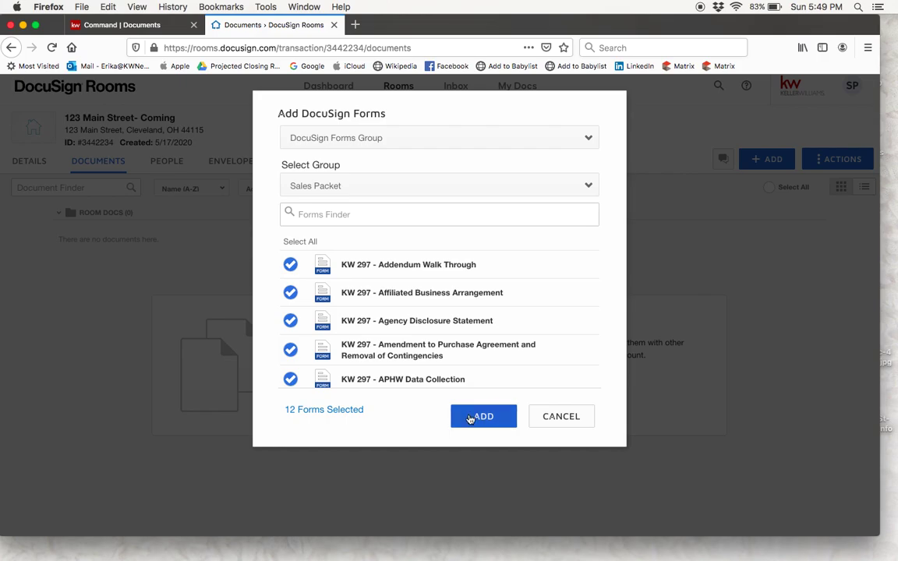
left_click(470, 418)
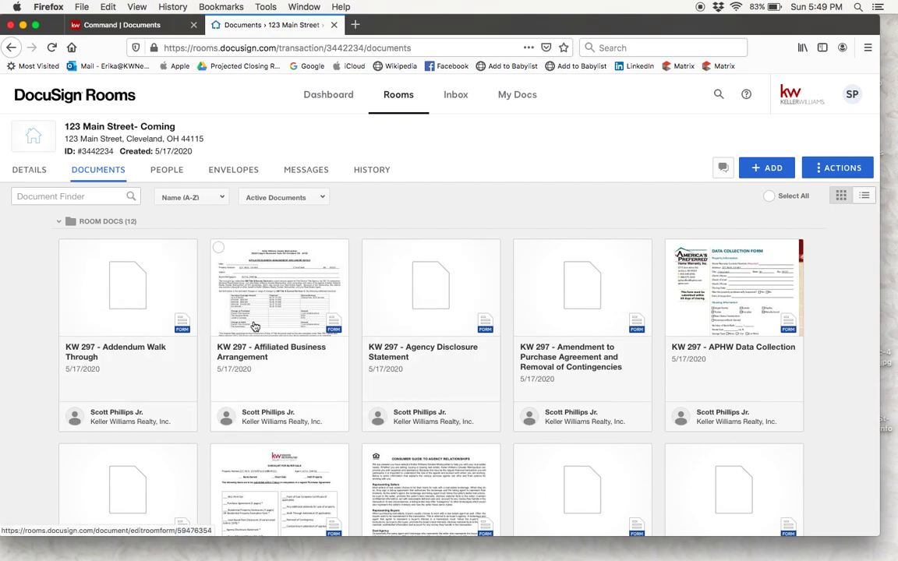
Step: Open the KW 297 - Offer to Purchase Real Estate and Acceptance card from the document grid
scroll(254, 326, "down", 3)
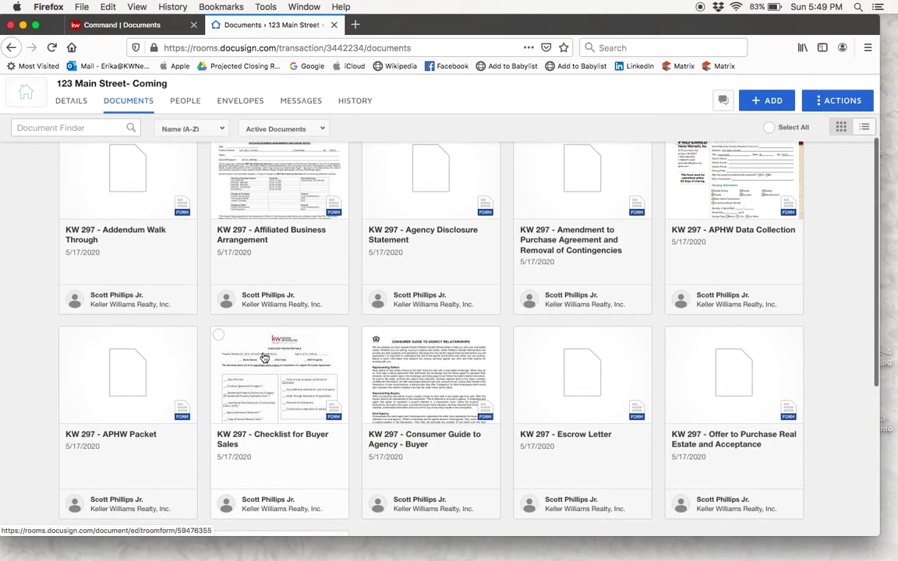
left_click(726, 379)
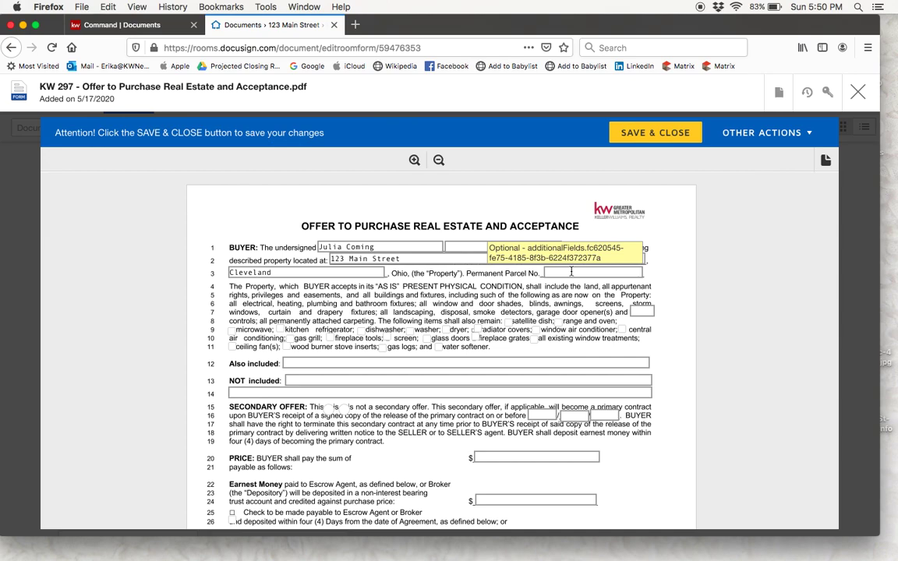
Step: Enter parcel number 123-45-678, 'all' on line 7, and tick refrigerator, dishwasher, washer and dryer
left_click(571, 272)
type("123-45")
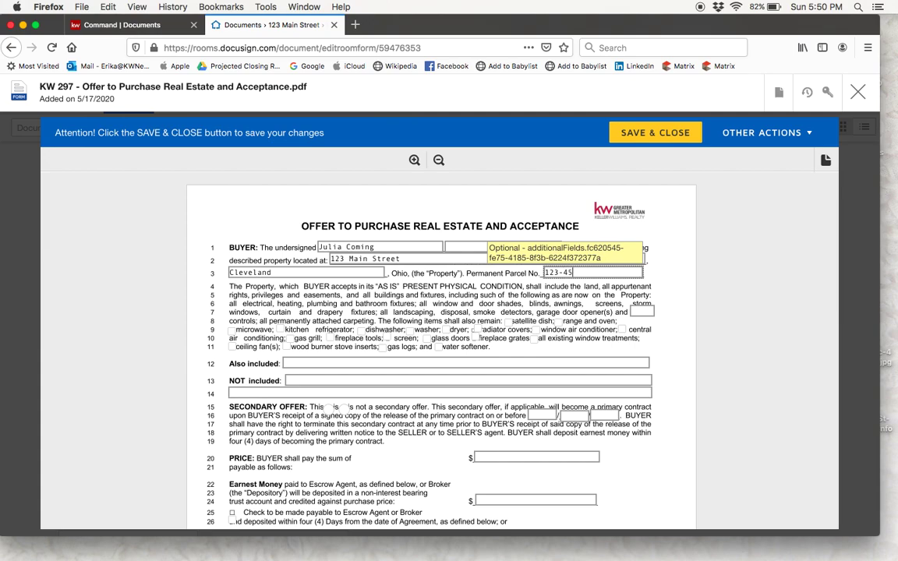
type("-678")
type("all")
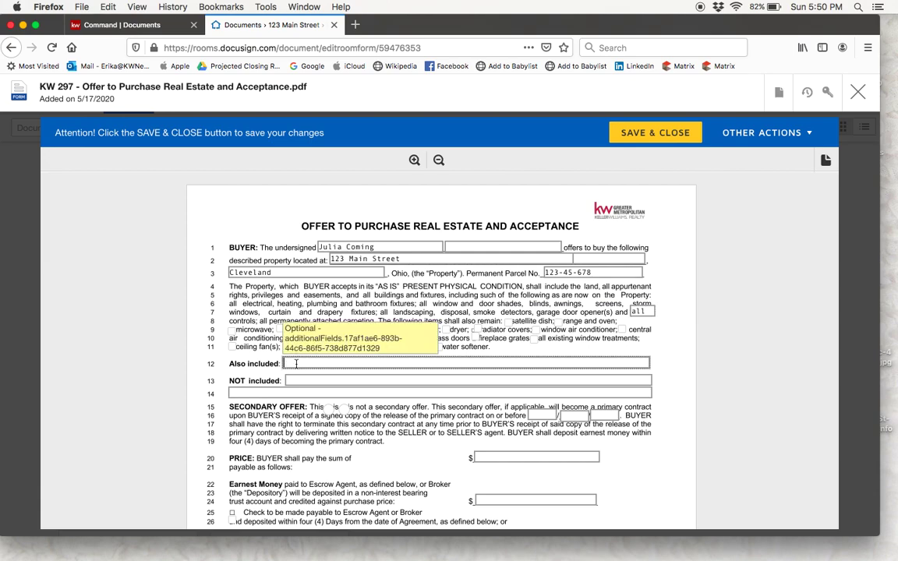
left_click(279, 330)
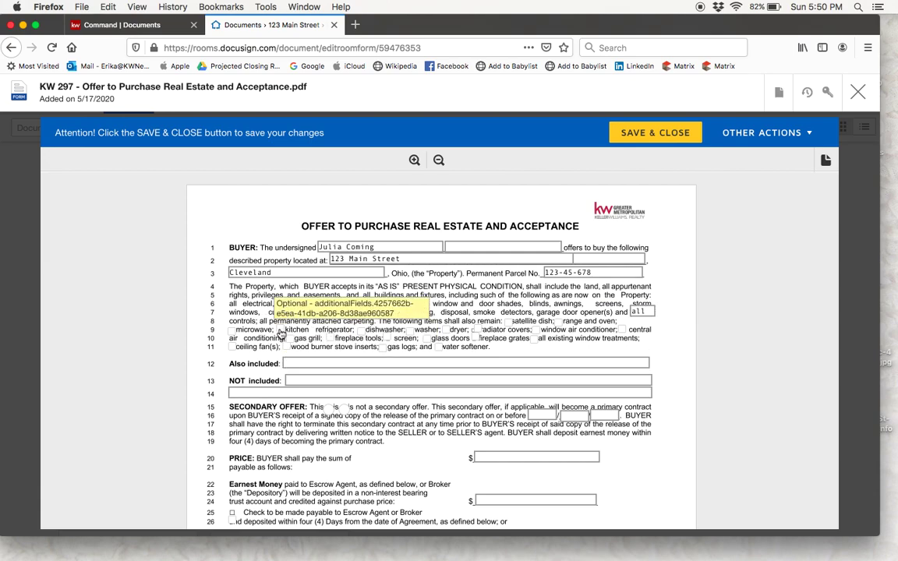
left_click(360, 330)
left_click(409, 330)
left_click(450, 331)
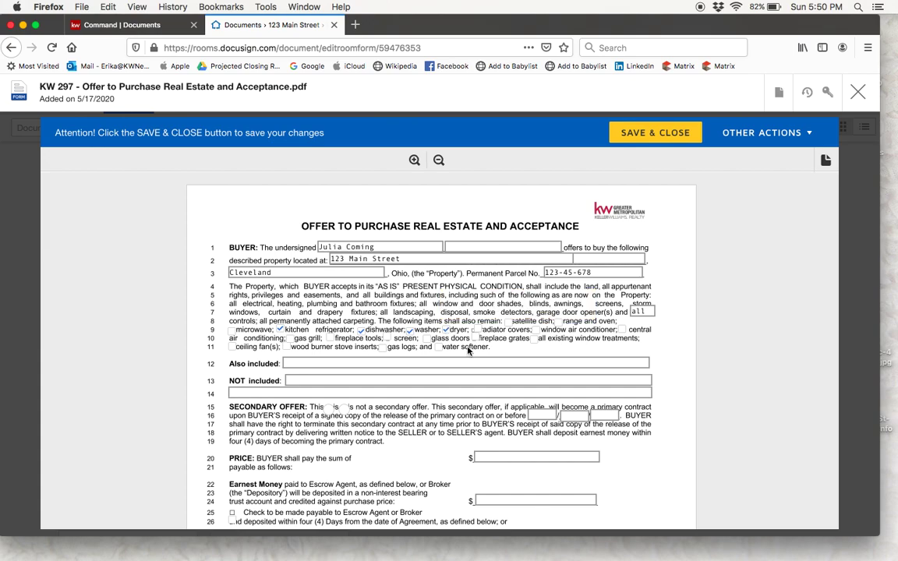
Step: Enter a purchase price of 200,000 and earnest money of 2000, then review the rest of the form
scroll(494, 452, "down", 2)
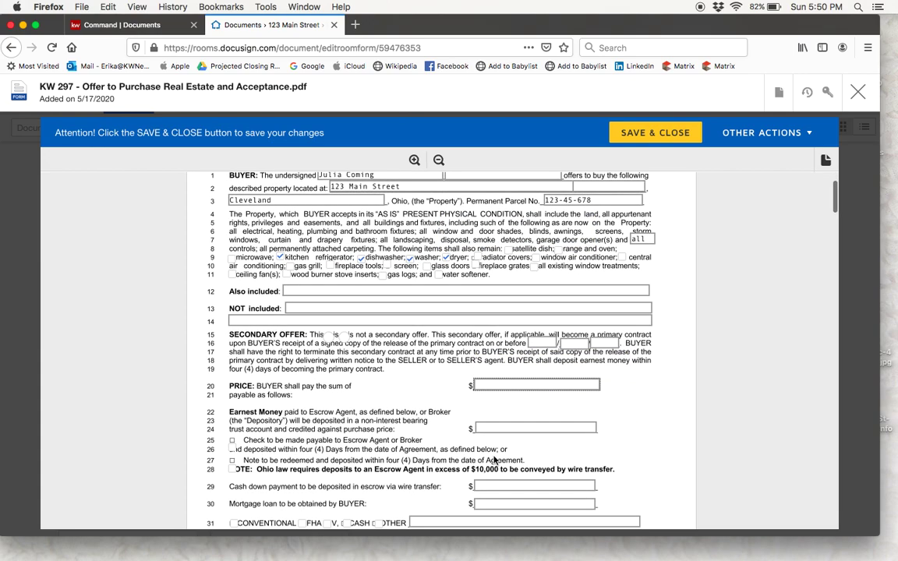
type("200,000")
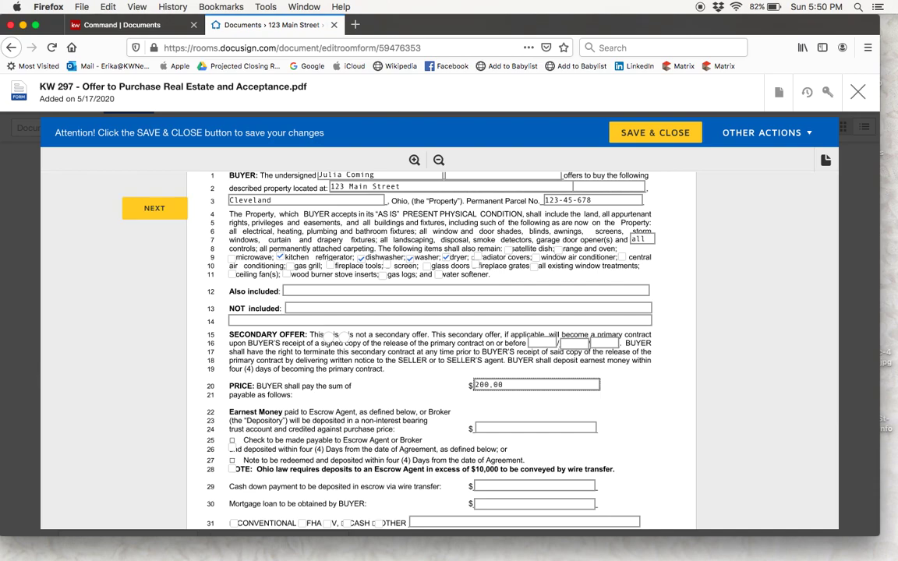
left_click(492, 428)
type("2000")
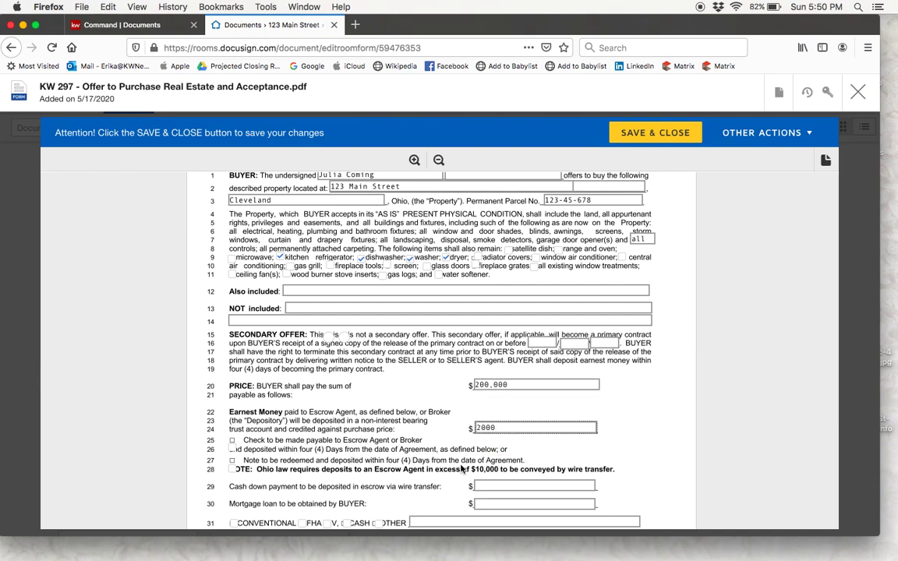
scroll(462, 469, "down", 4)
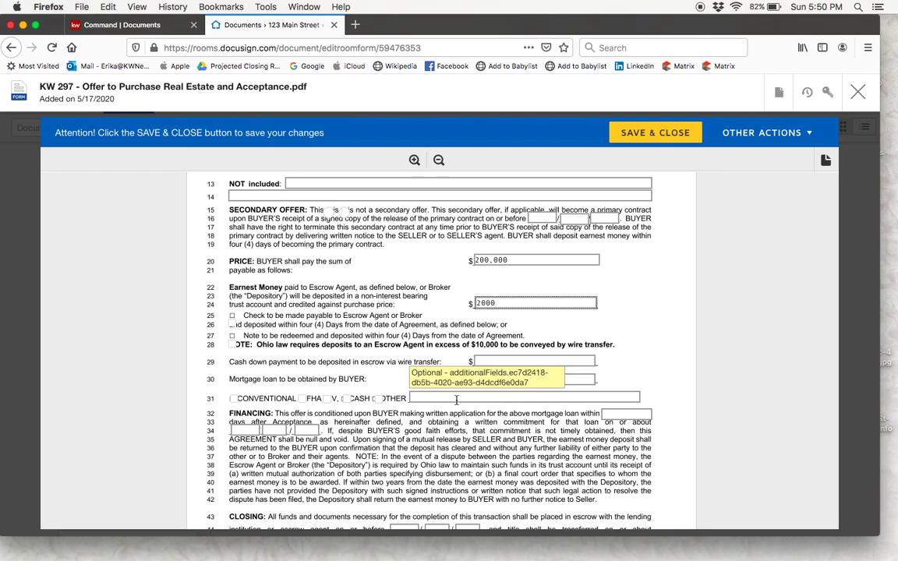
scroll(320, 450, "down", 3)
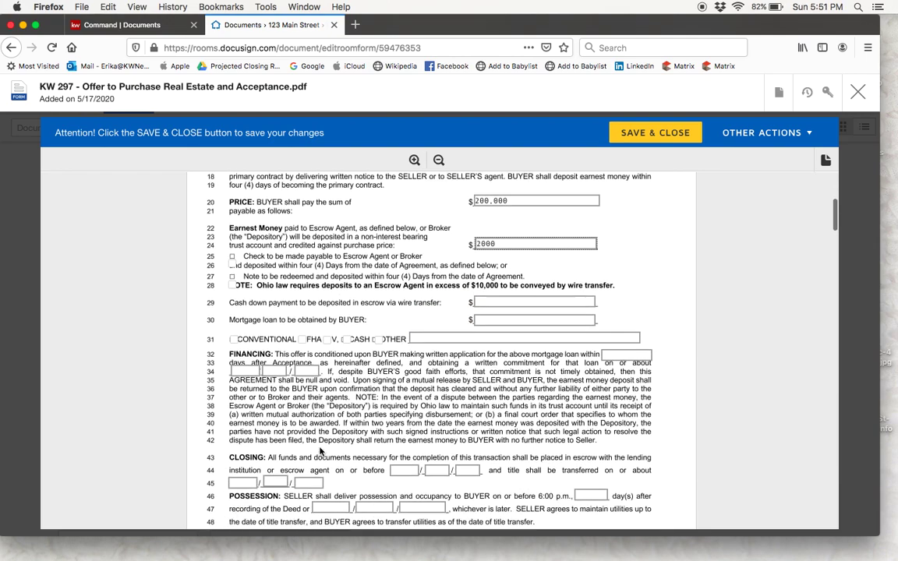
scroll(320, 451, "down", 1)
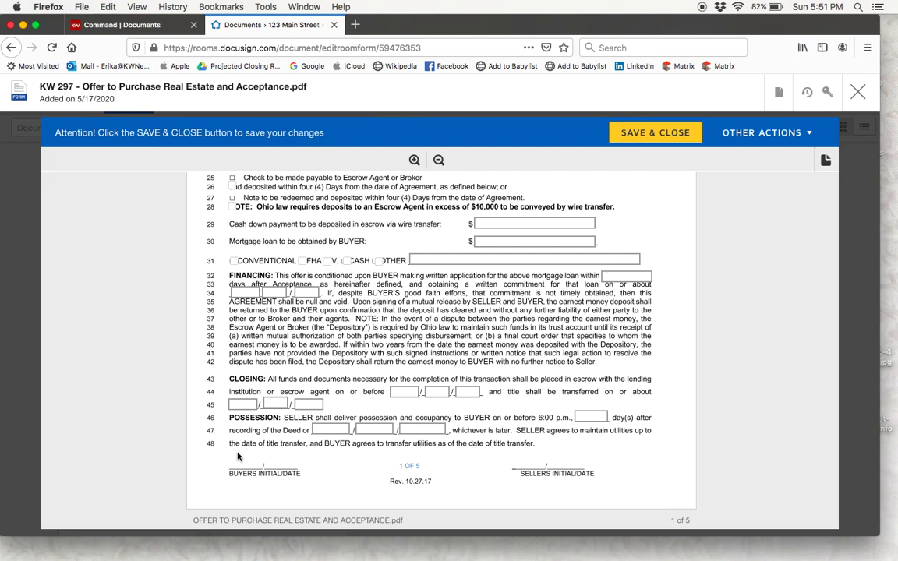
scroll(238, 456, "down", 6)
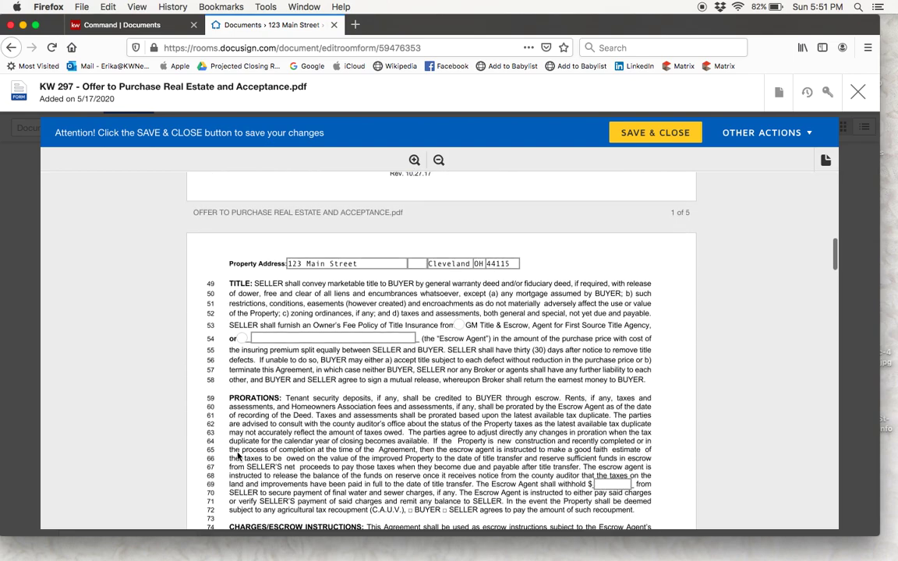
scroll(239, 456, "down", 10)
scroll(253, 316, "up", 9)
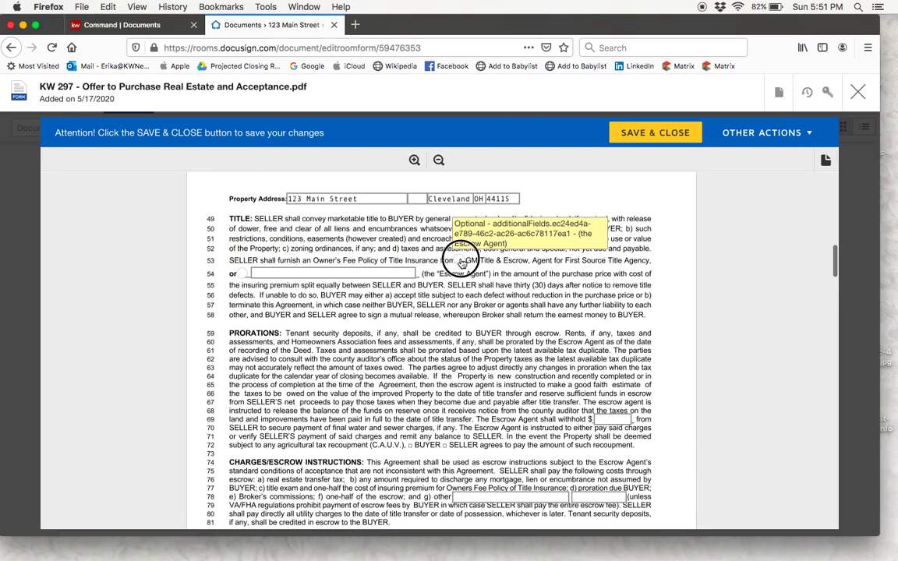
scroll(454, 434, "down", 3)
scroll(454, 434, "down", 2)
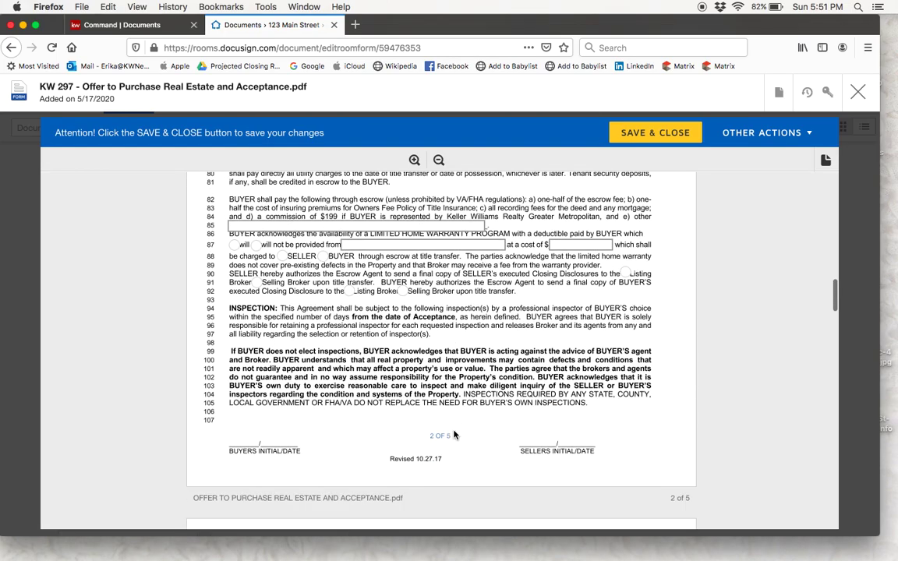
left_click(652, 135)
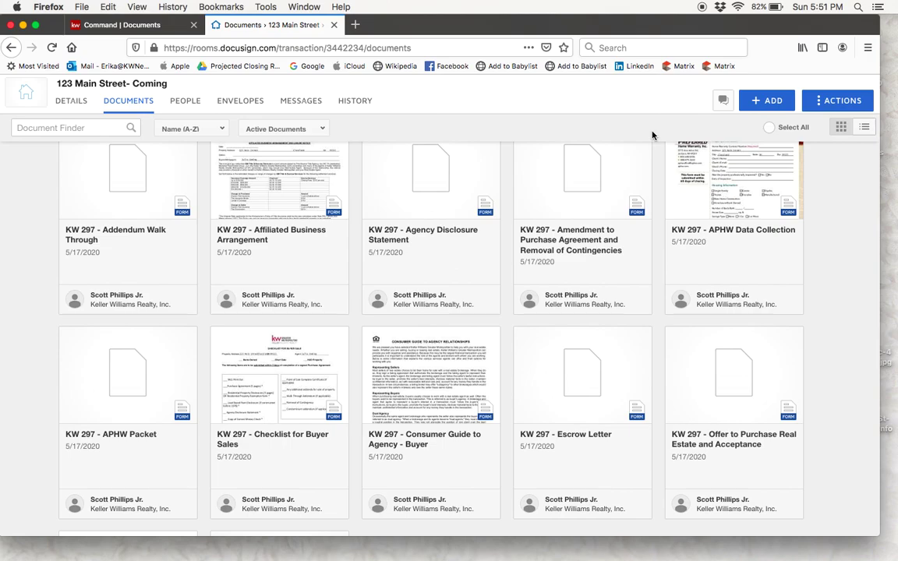
scroll(294, 290, "up", 3)
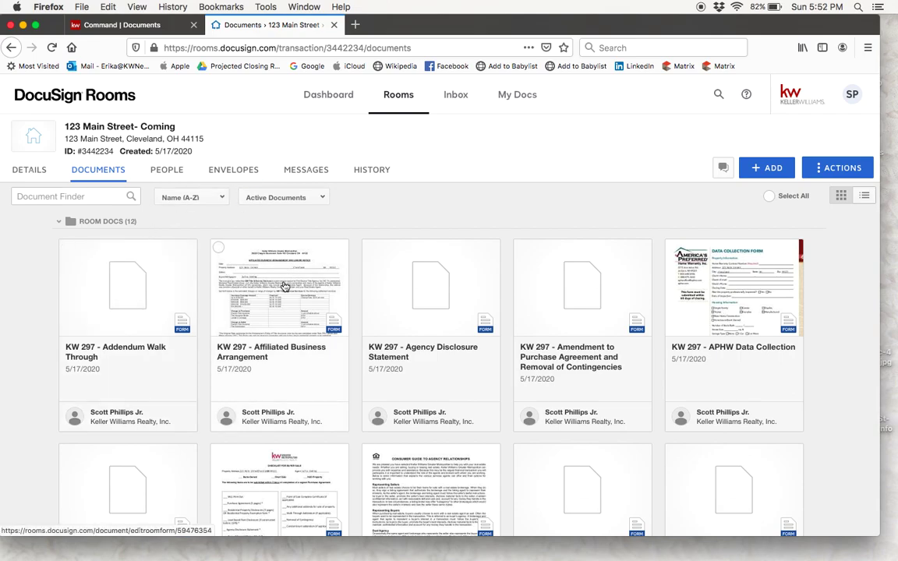
scroll(285, 293, "down", 1)
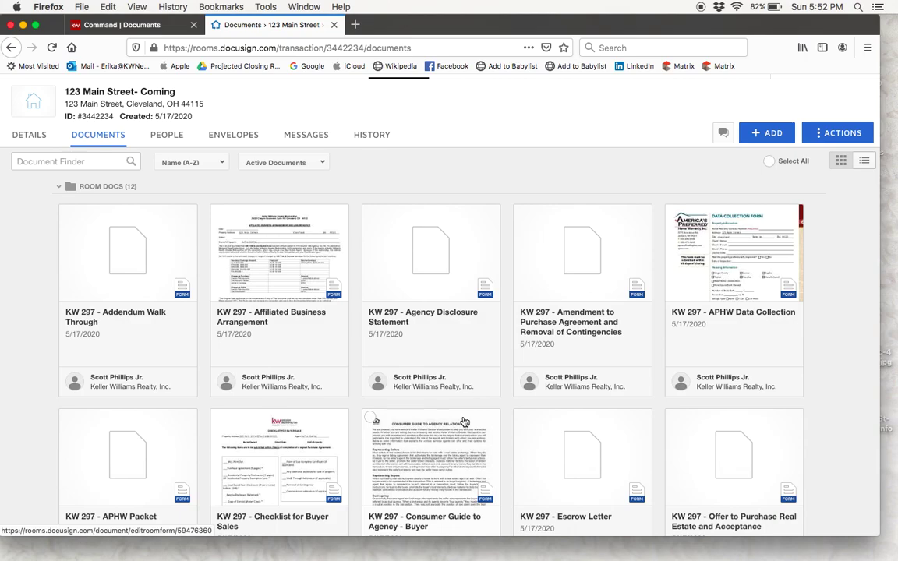
scroll(419, 322, "up", 1)
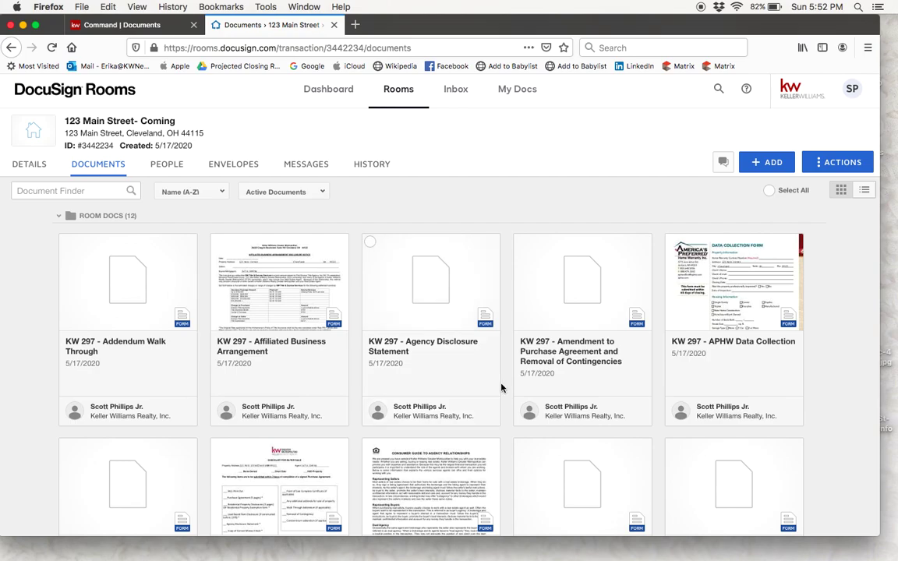
Step: Select all room documents and send them to a new DocuSign envelope
left_click(769, 192)
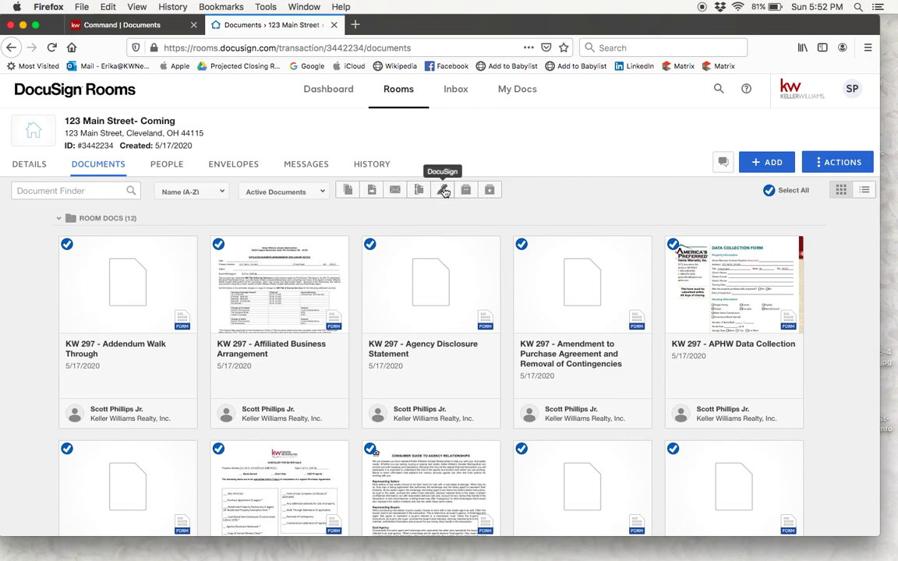
left_click(444, 190)
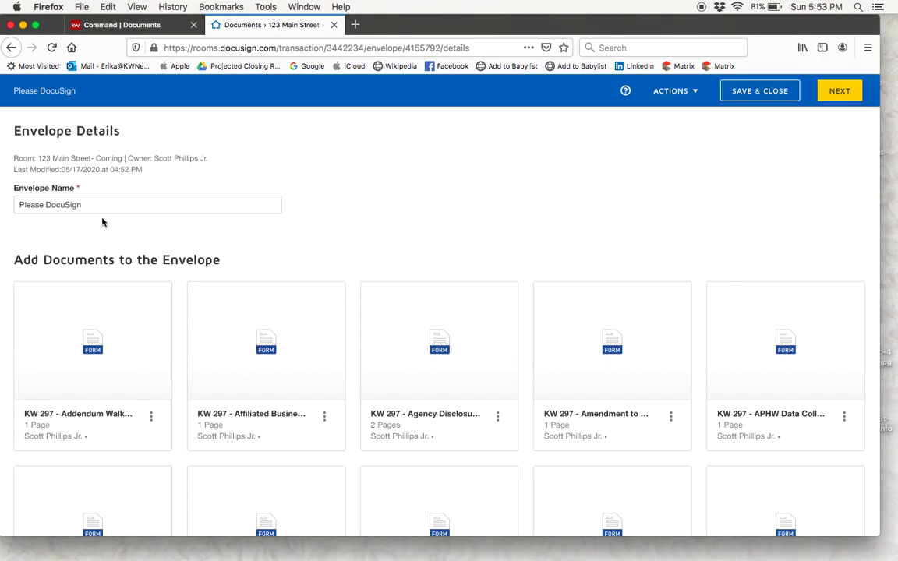
Step: Rename the envelope '123 Main Street' and scroll through the added KW 297 document cards
scroll(101, 222, "down", 1)
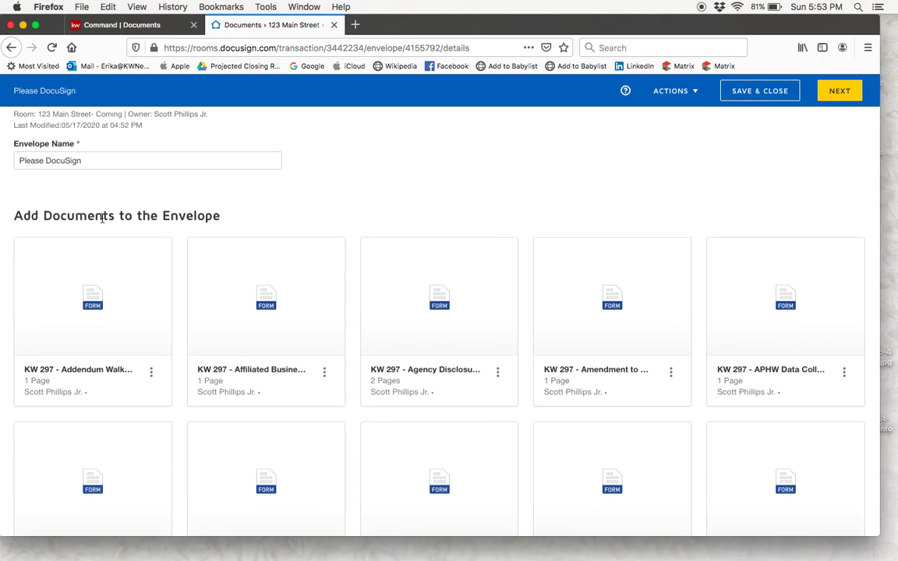
left_click_drag(81, 160, 4, 152)
type("123")
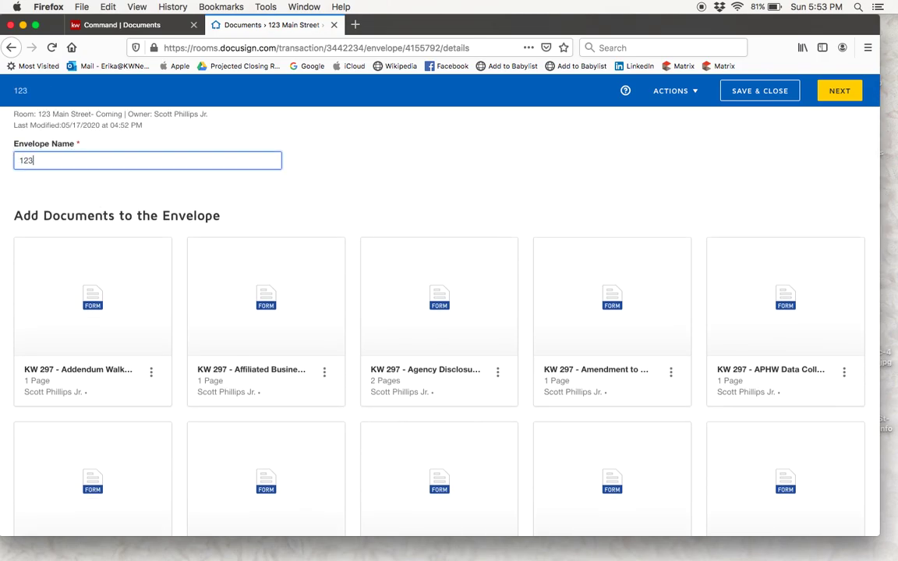
type(" Main Street")
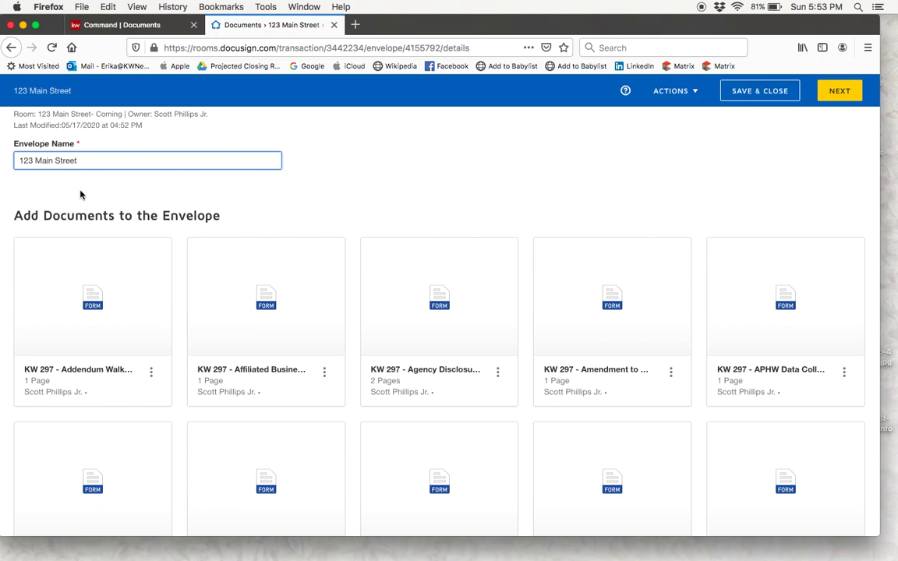
scroll(80, 194, "up", 1)
scroll(107, 274, "down", 3)
scroll(108, 274, "down", 5)
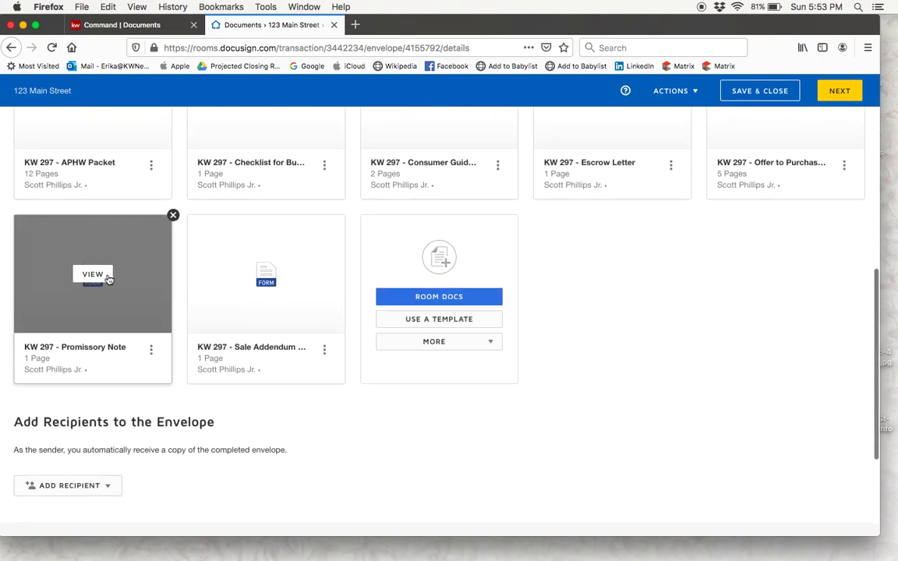
scroll(363, 354, "up", 1)
scroll(363, 352, "up", 1)
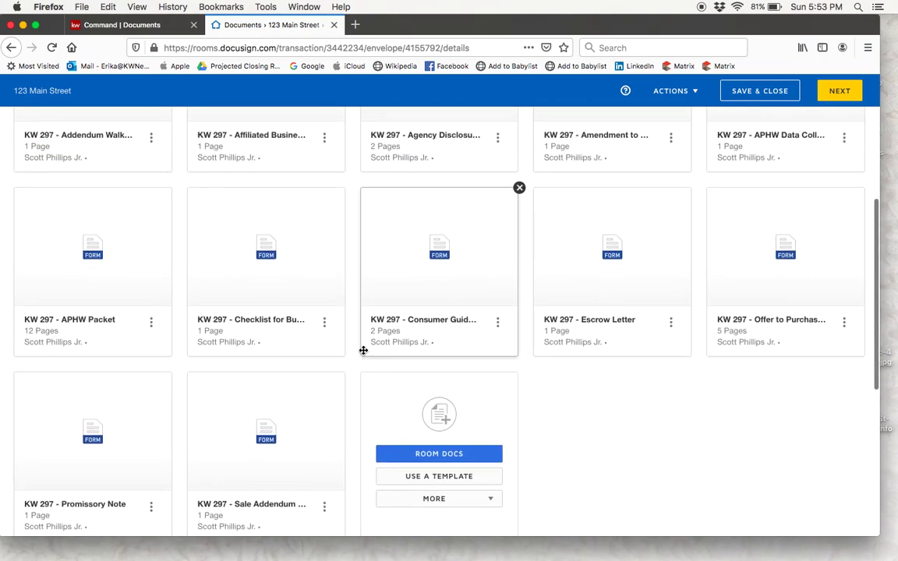
scroll(371, 409, "down", 2)
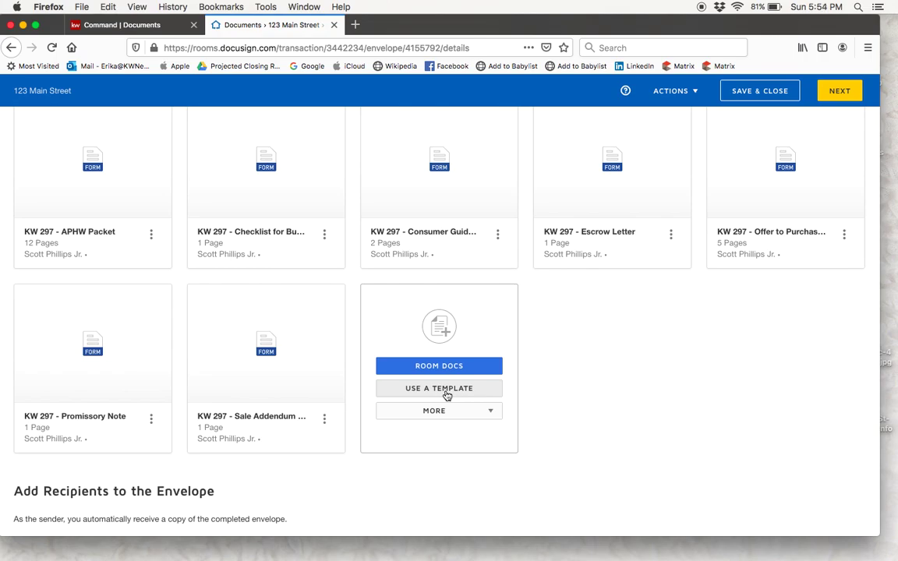
scroll(447, 395, "down", 5)
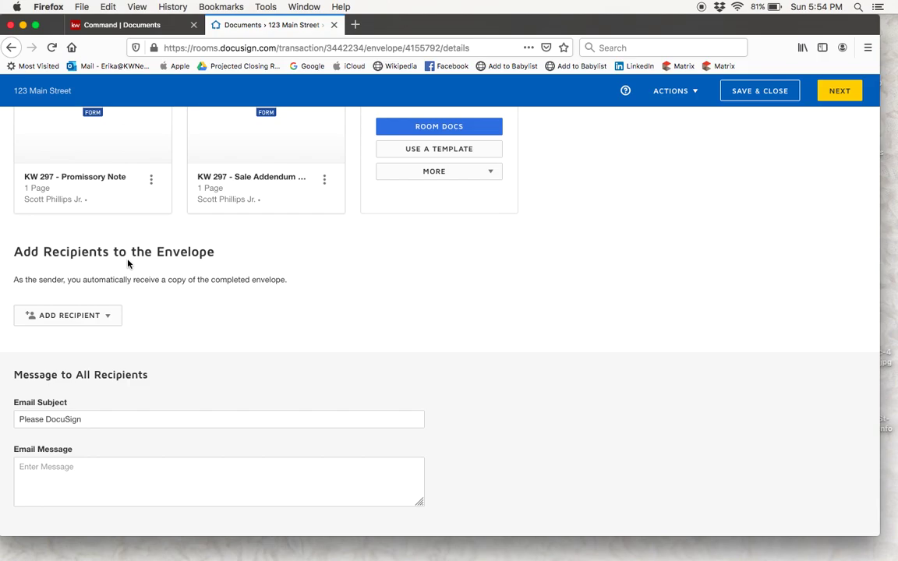
Step: In Pre-Tagged Roles, check Buyer One and assign the buyer contact to it
left_click(110, 316)
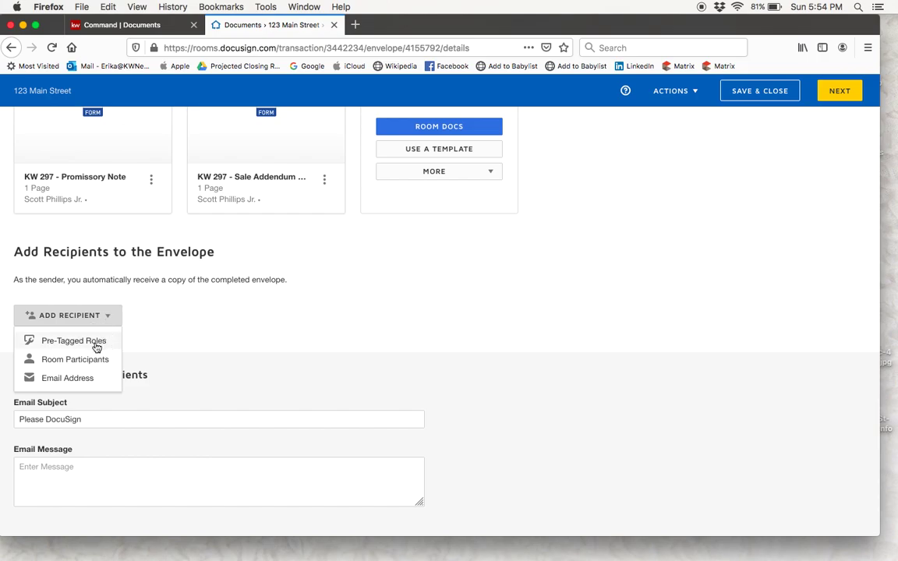
left_click(95, 343)
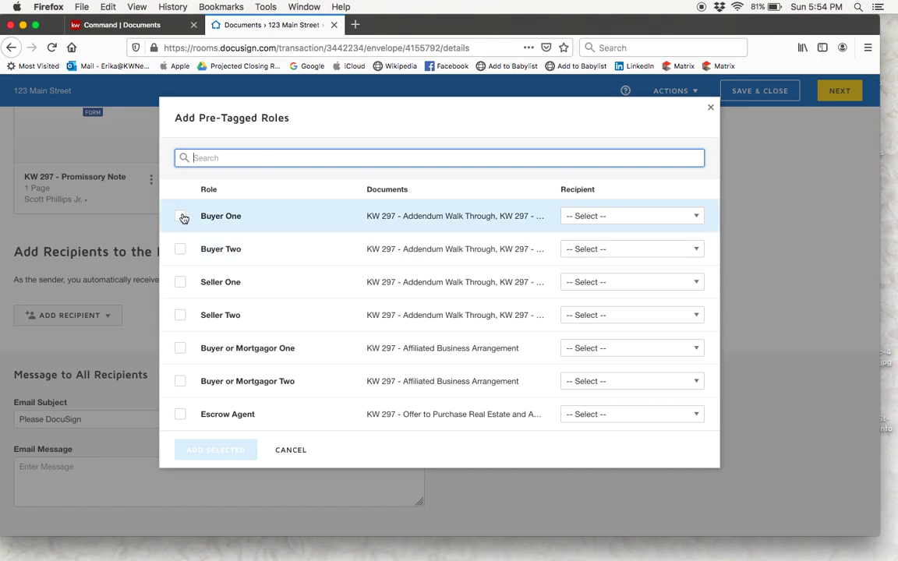
left_click(182, 217)
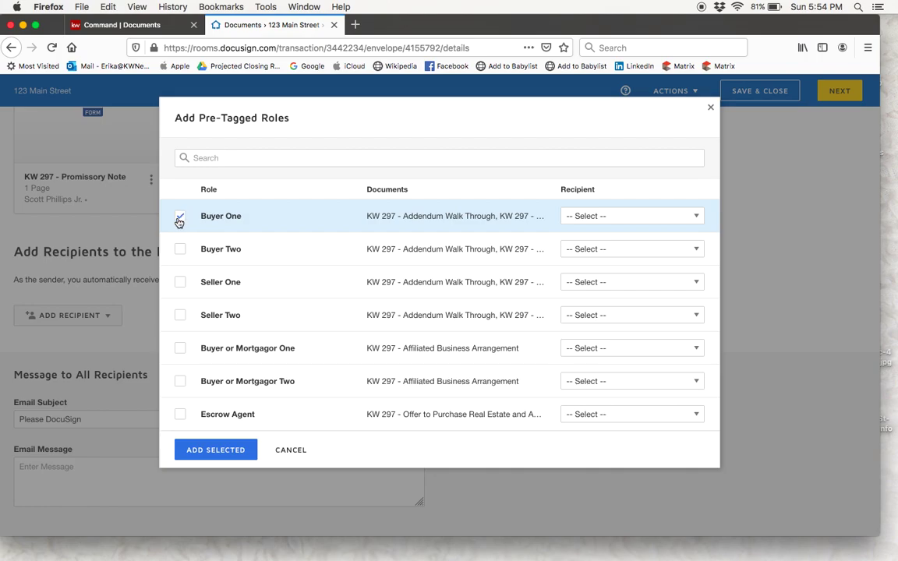
left_click(617, 220)
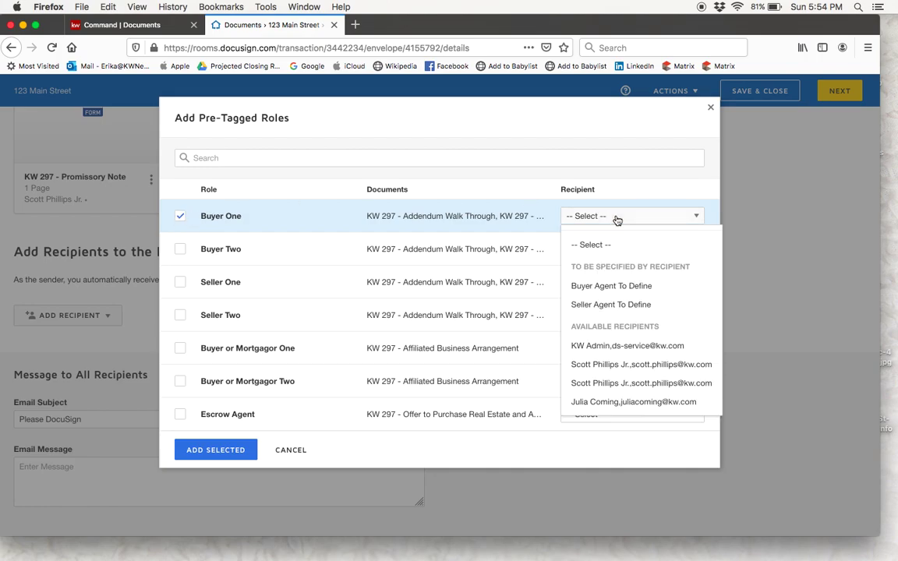
left_click(625, 402)
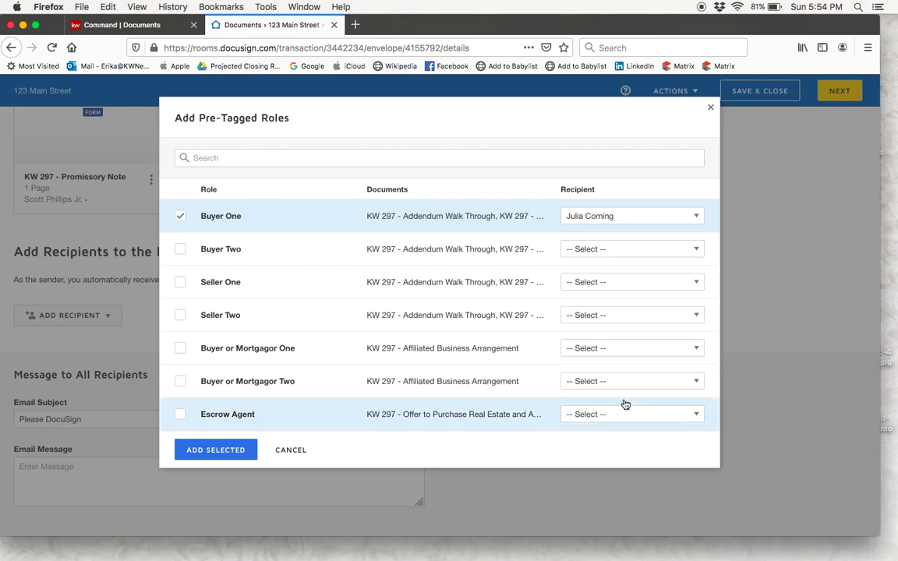
Step: Leave Buyer Two unchecked and add only the Buyer One role to the envelope
left_click(181, 250)
left_click(572, 250)
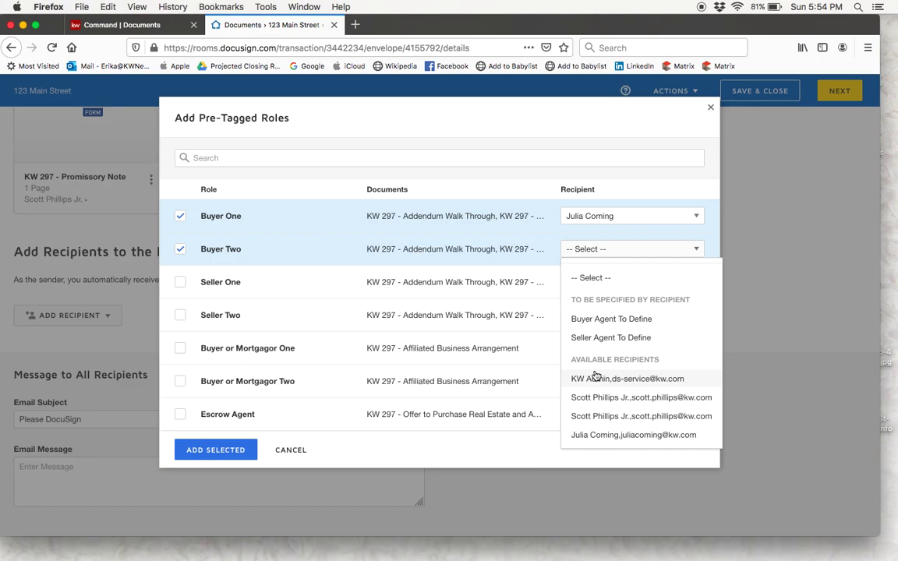
left_click(180, 250)
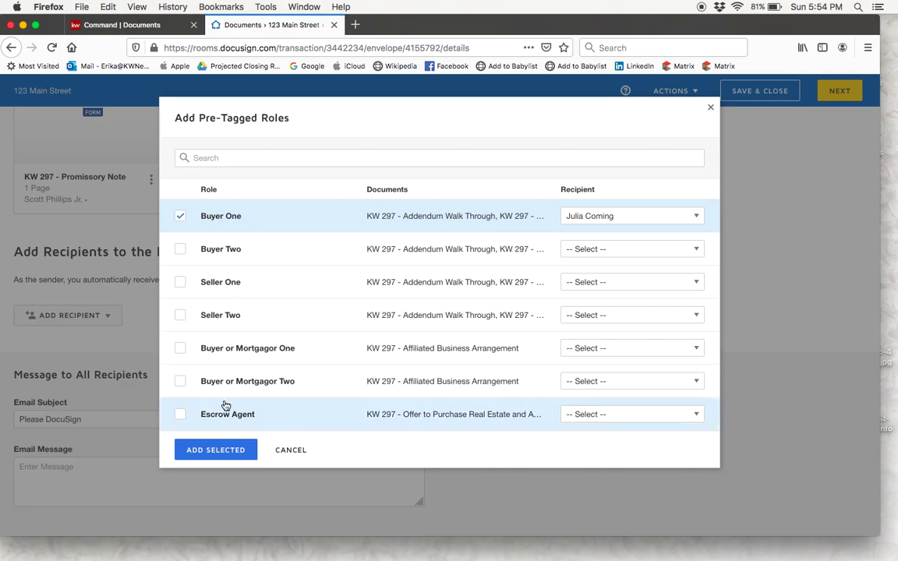
left_click(224, 451)
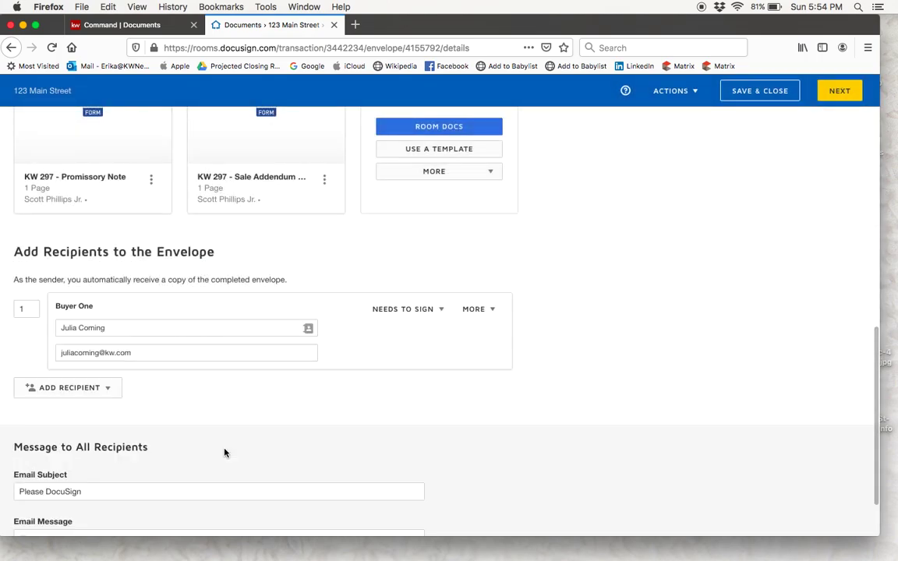
scroll(224, 451, "down", 2)
left_click(438, 238)
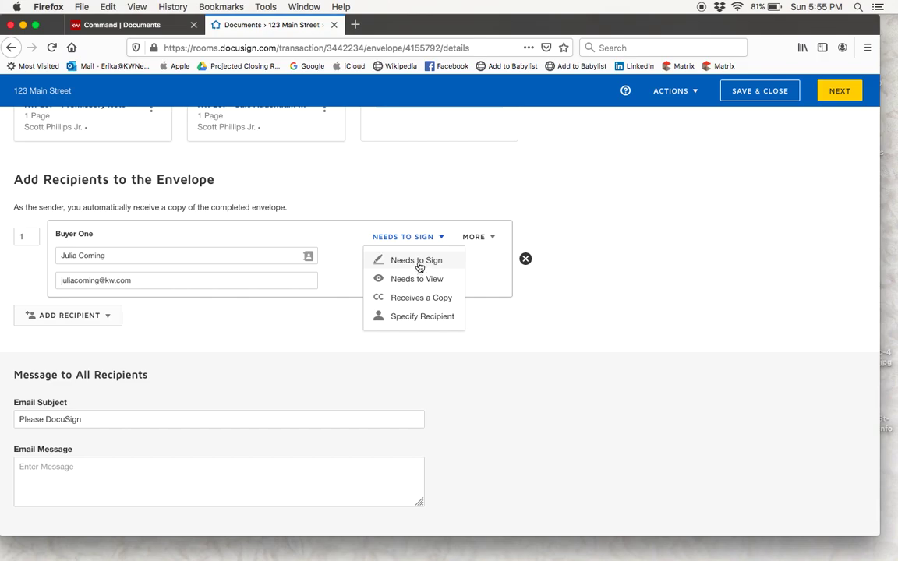
left_click(418, 265)
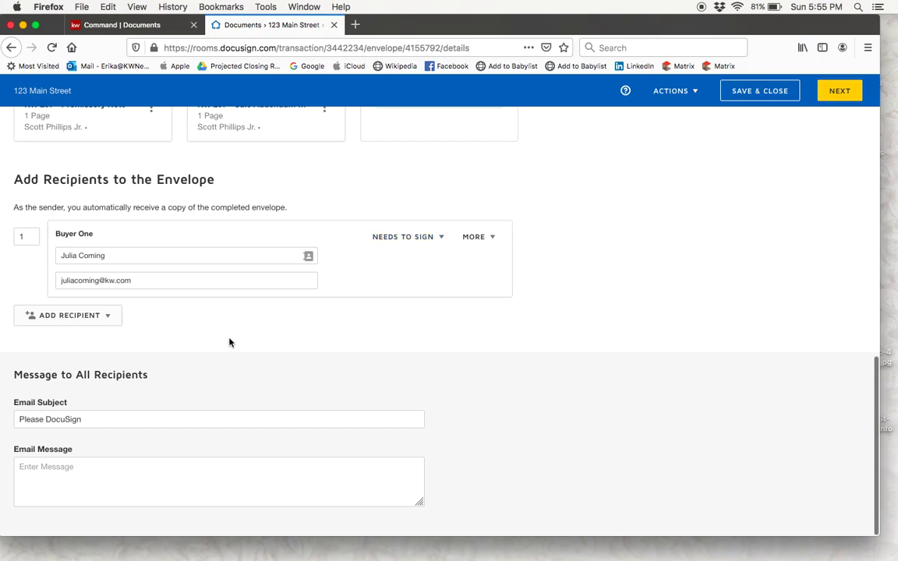
left_click(91, 419)
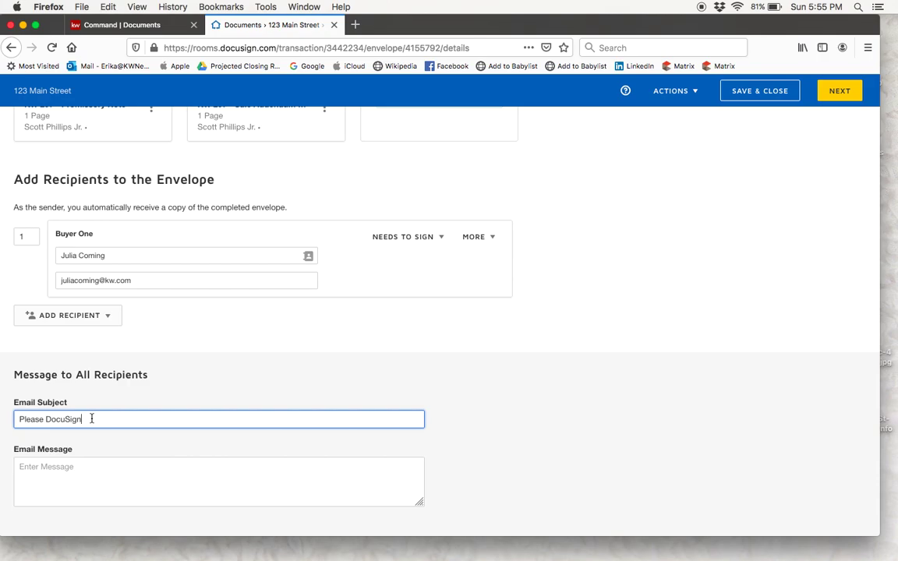
Step: Append 'for 123 Main Street' to the email subject and write a message asking the buyer to review and sign
type("for 123 Main Street")
left_click(50, 465)
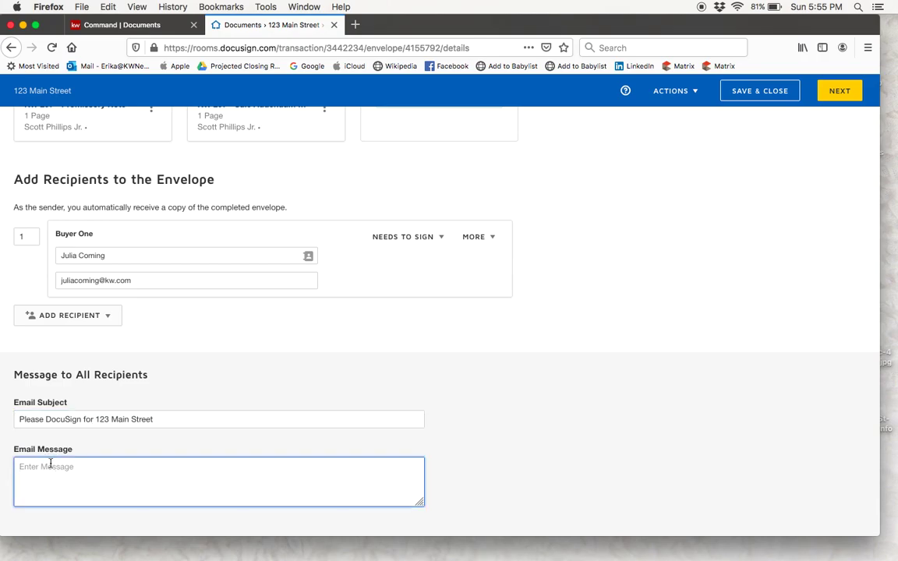
type("Hi Ju")
type("lia- Pl")
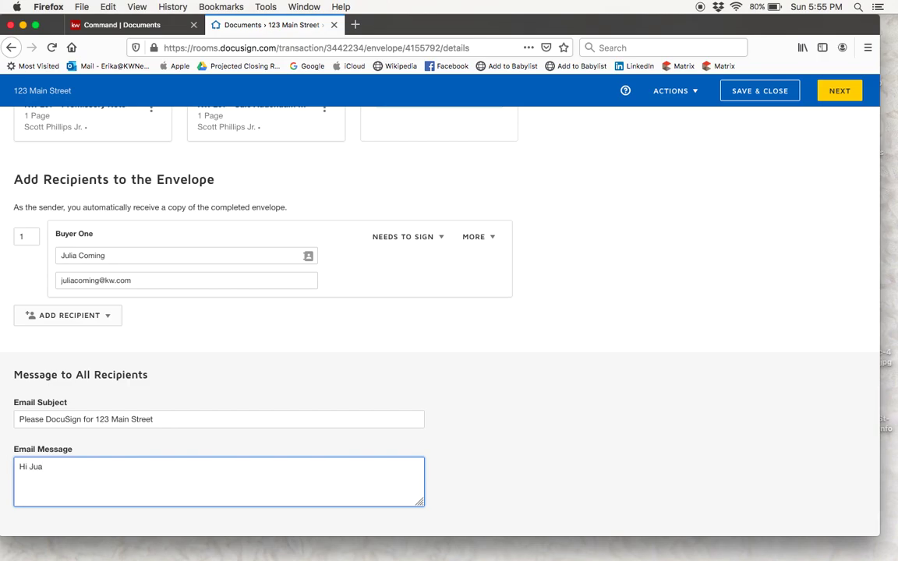
type("ease review and sign the enclosed do")
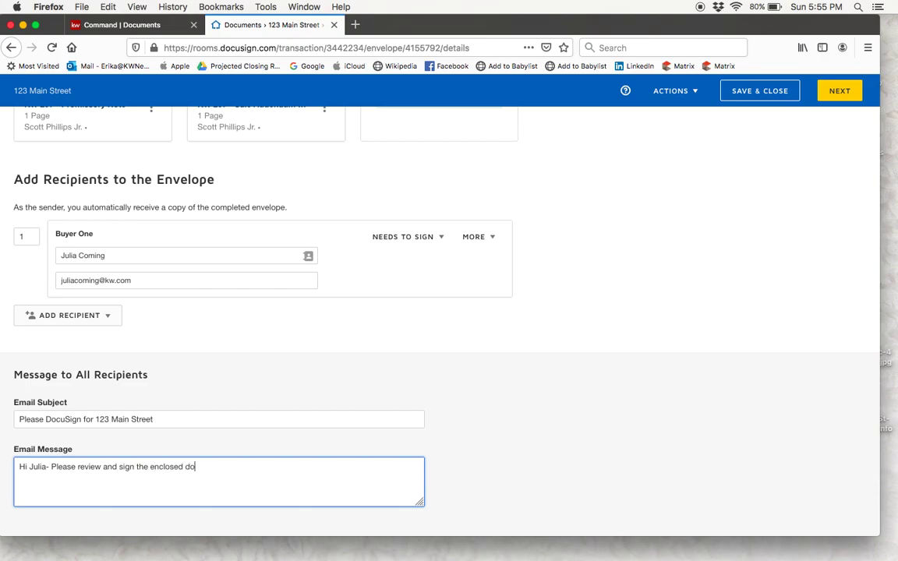
type("cuments at your convenience.")
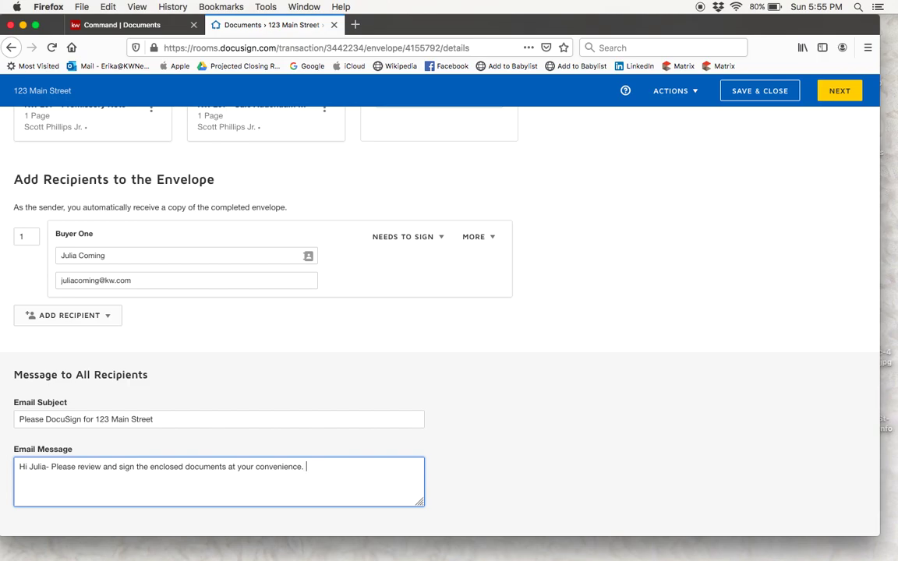
scroll(76, 386, "up", 1)
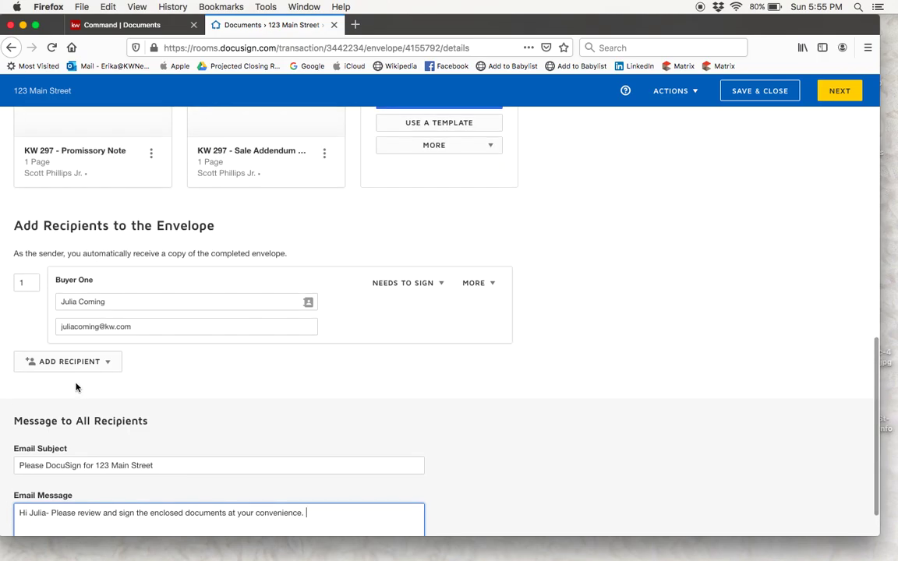
scroll(159, 410, "down", 1)
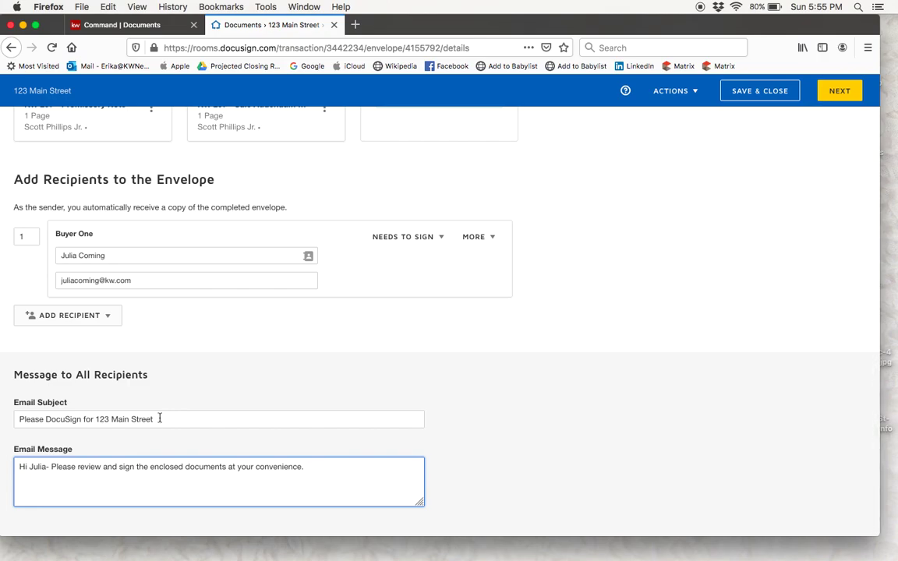
scroll(202, 423, "up", 1)
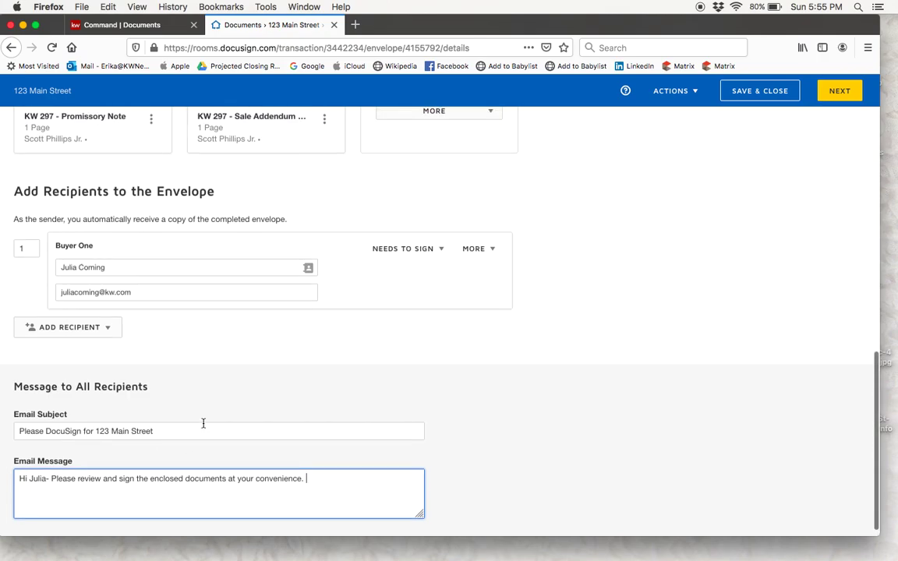
scroll(202, 423, "up", 8)
scroll(203, 423, "up", 3)
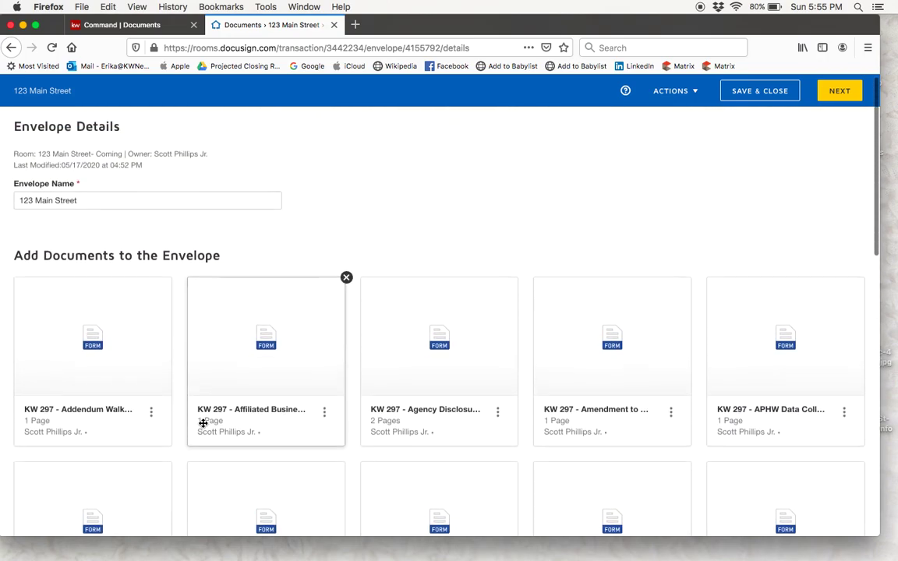
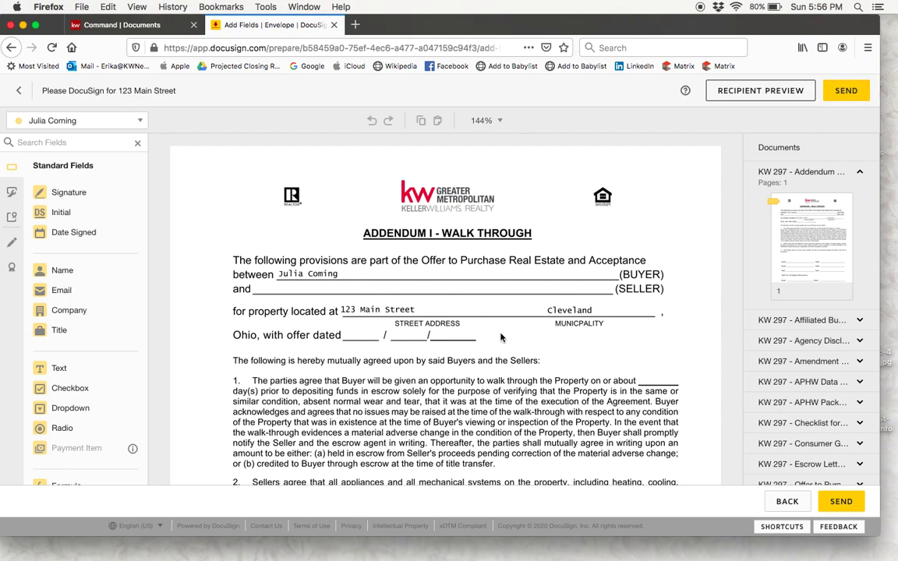
Step: Delete the second buyer's Sign field and the lower Date Signed field on the Walk Thru Contingency Removed lines
scroll(501, 336, "down", 3)
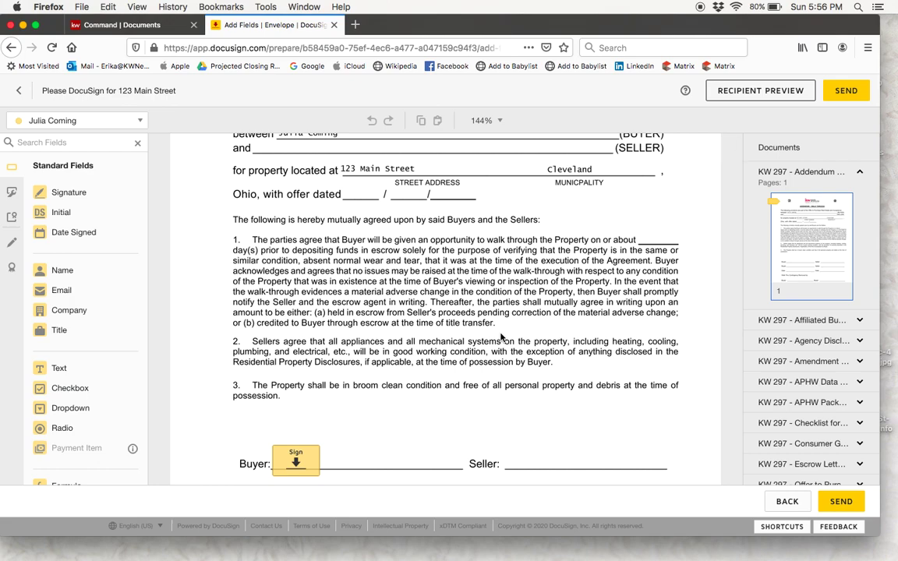
scroll(501, 336, "up", 3)
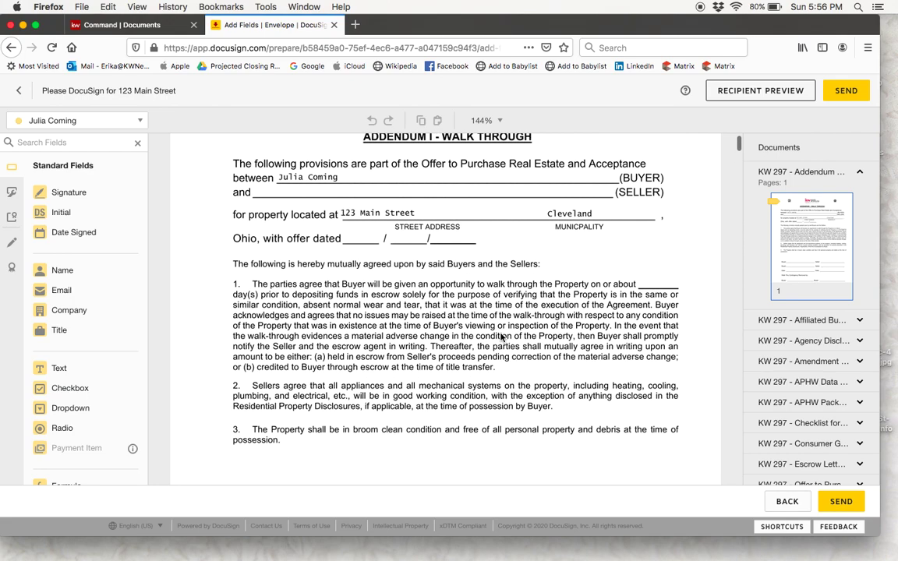
scroll(501, 336, "down", 2)
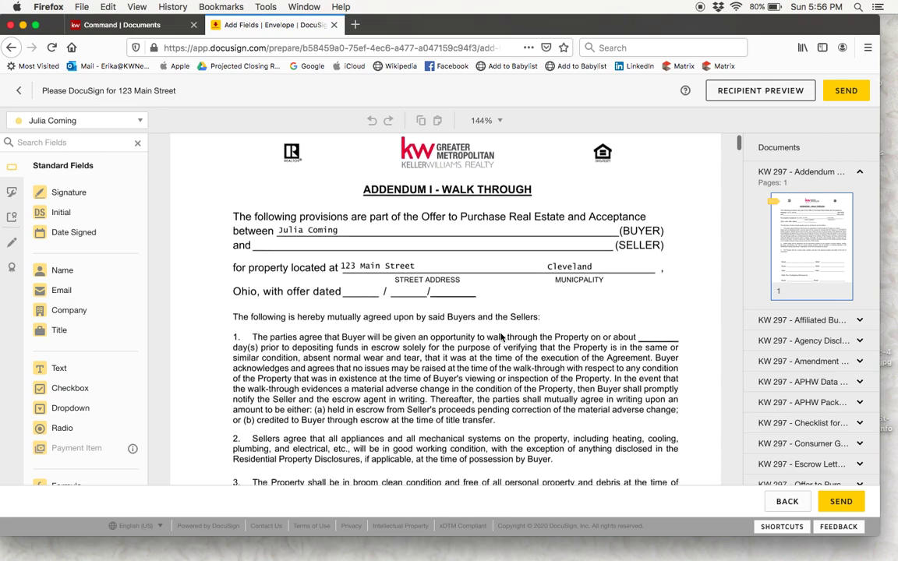
scroll(321, 234, "down", 3)
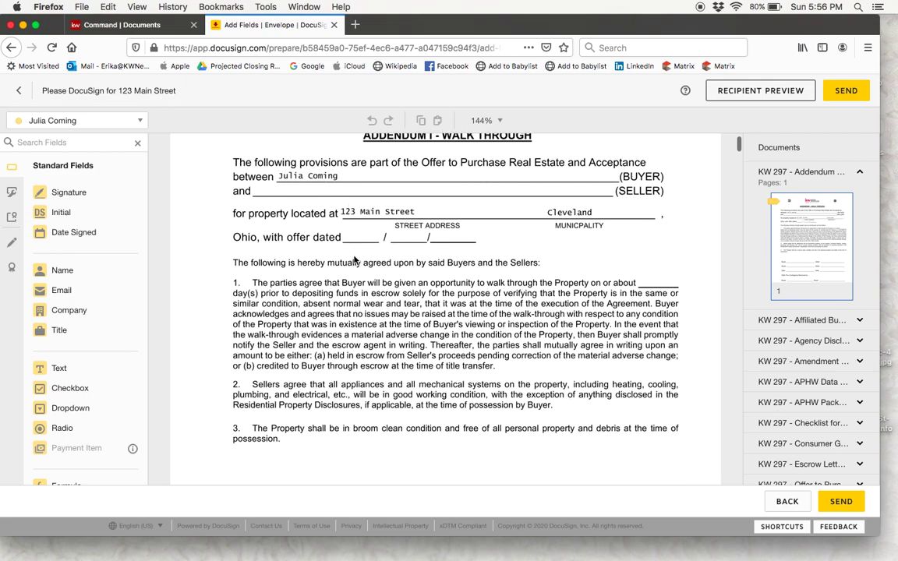
scroll(355, 259, "down", 2)
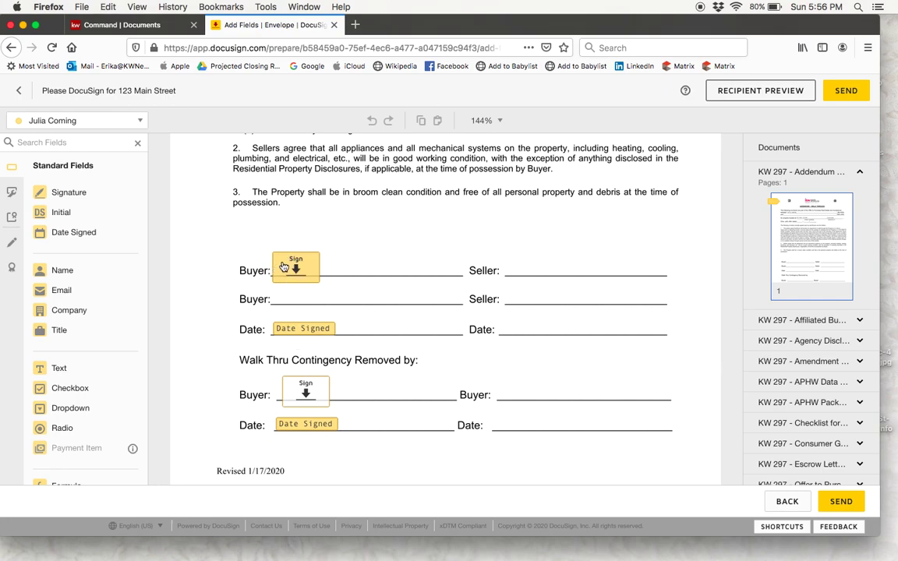
left_click(305, 392)
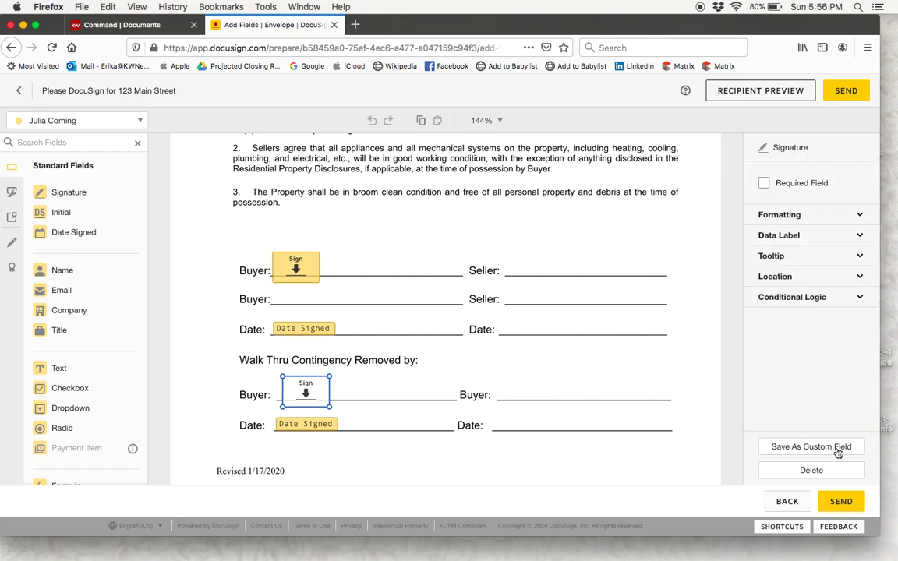
left_click(810, 471)
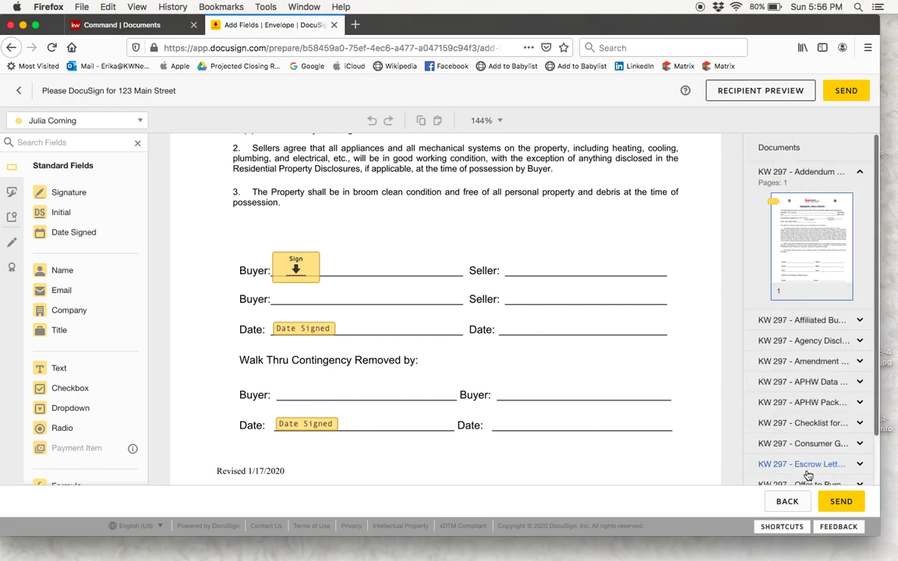
left_click(315, 424)
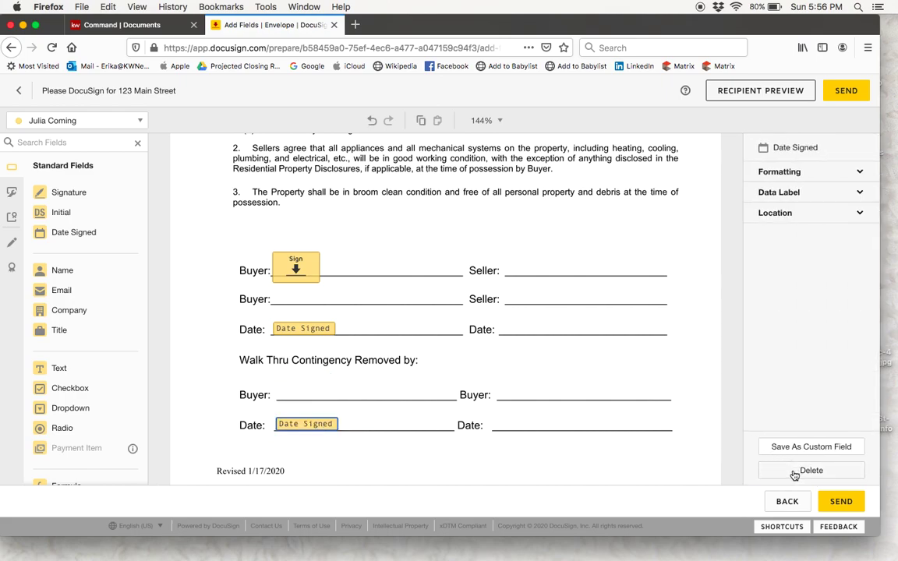
left_click(794, 474)
scroll(351, 419, "down", 2)
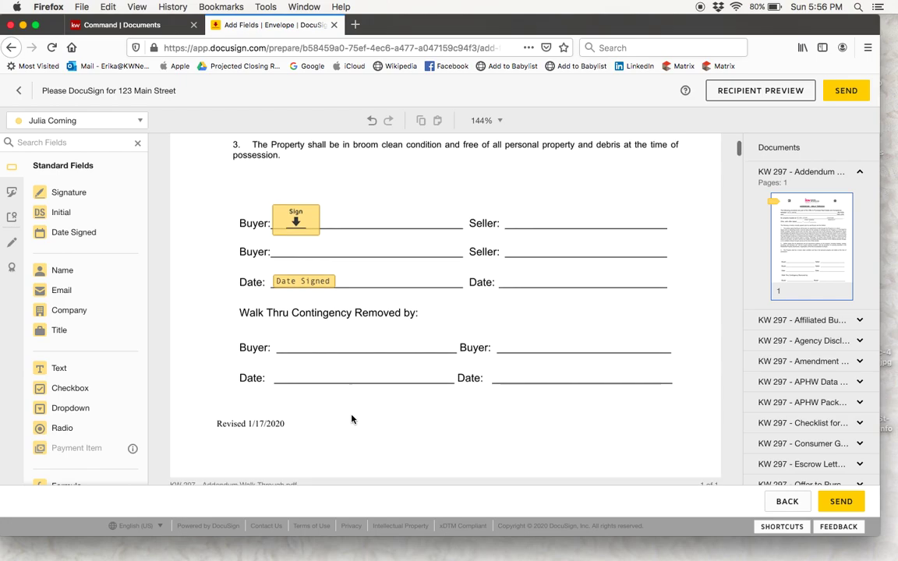
Step: Place a Signature field on the first Buyers/Mortgagor line with a Date Signed field beside it
scroll(351, 419, "down", 10)
scroll(351, 419, "up", 2)
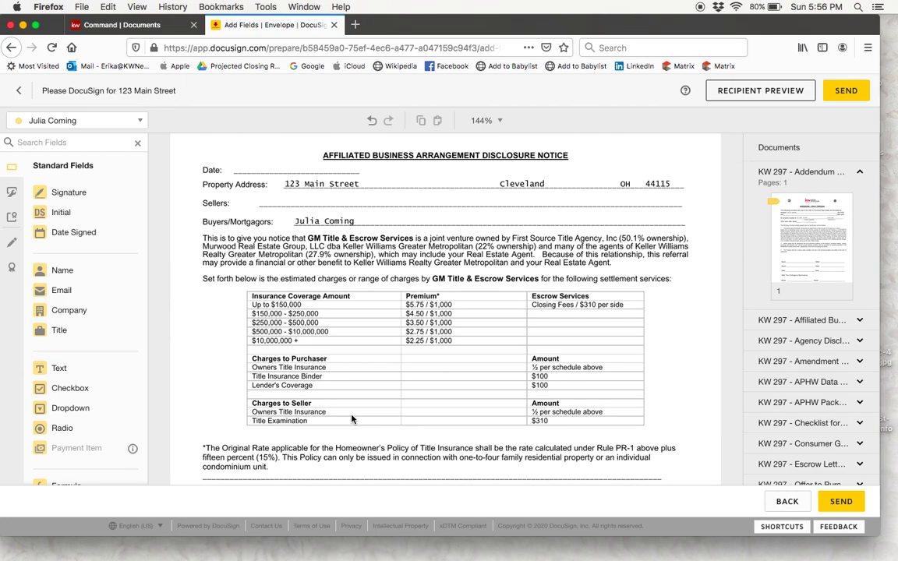
scroll(351, 419, "down", 10)
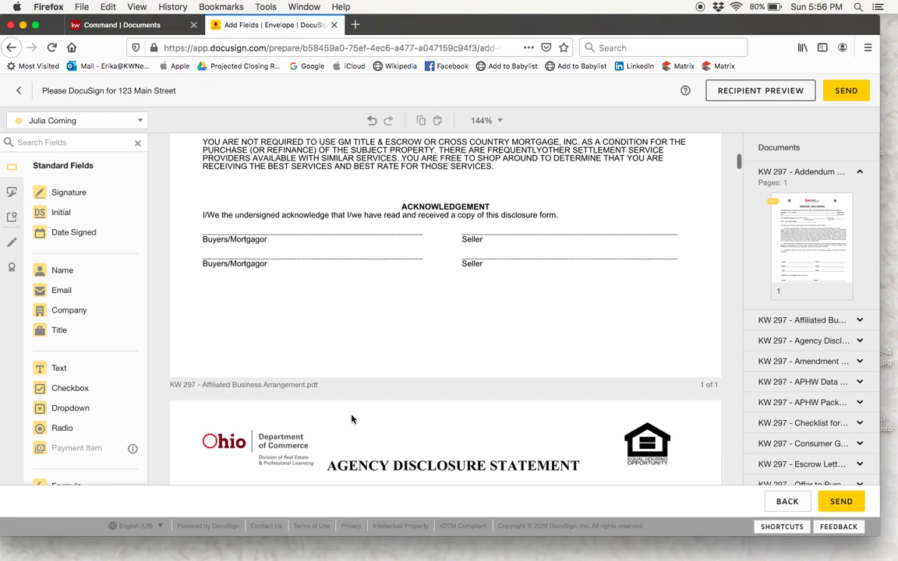
scroll(269, 296, "up", 3)
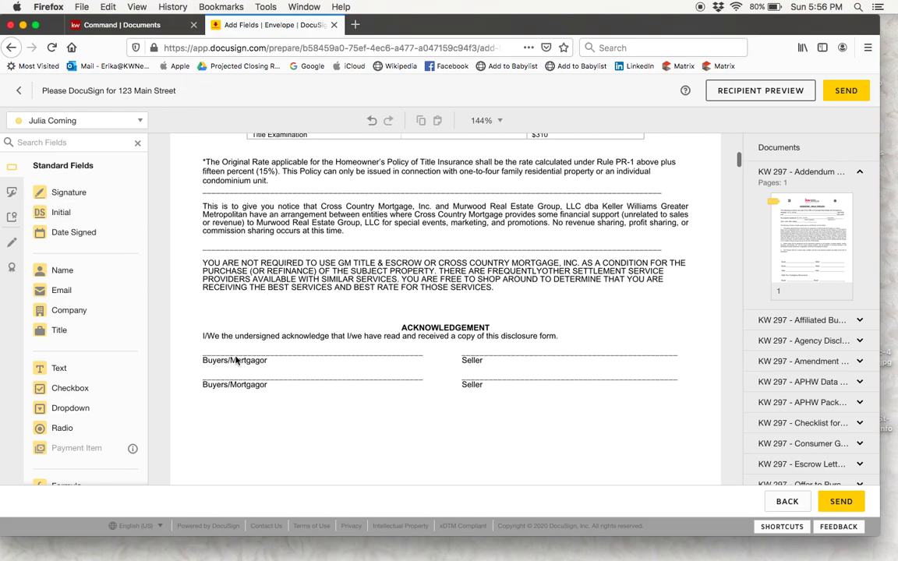
mouse_move(75, 200)
left_mouse_down()
mouse_move(248, 371)
mouse_move(203, 337)
mouse_move(199, 344)
left_mouse_up()
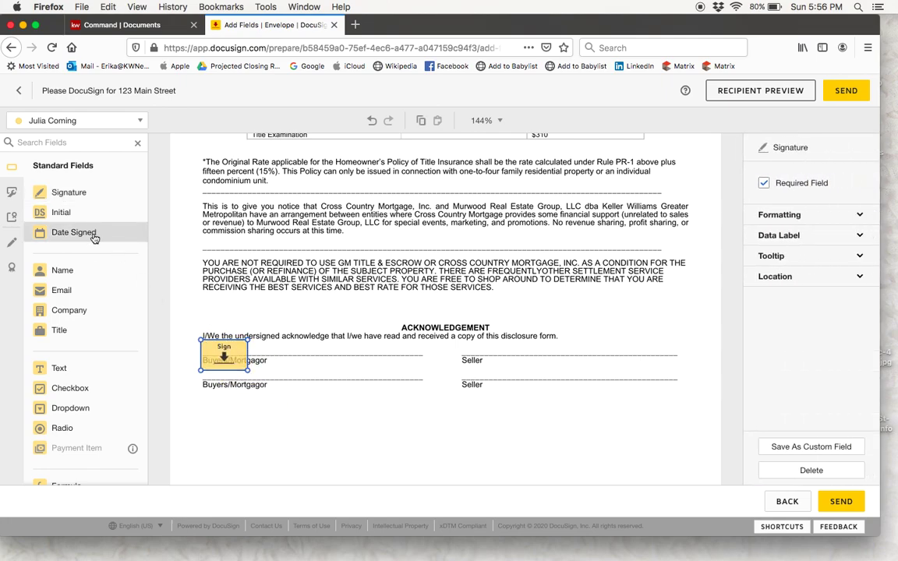
left_click_drag(94, 237, 358, 347)
Step: Scroll past the Agency Disclosure, Amendment and APHW pages to the top of the Offer to Purchase
scroll(474, 372, "up", 3)
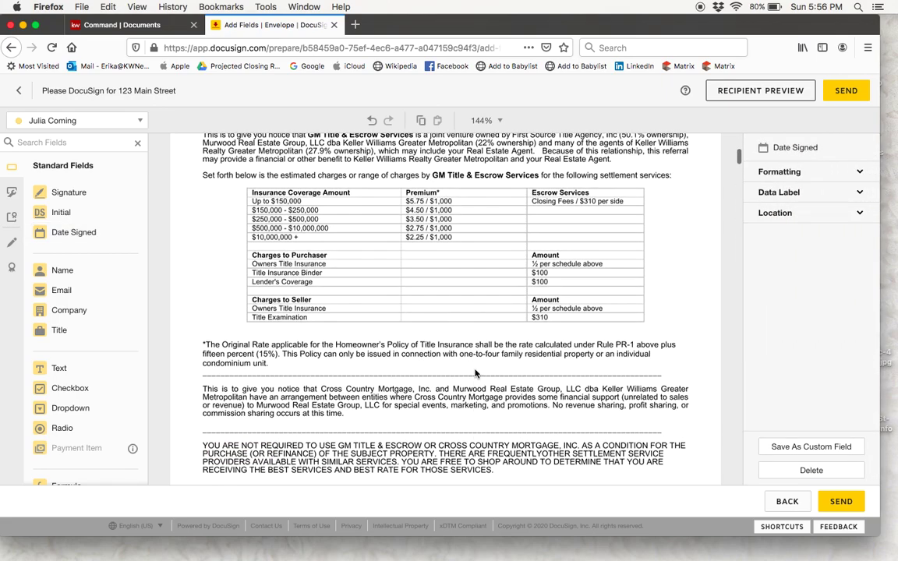
scroll(475, 373, "down", 15)
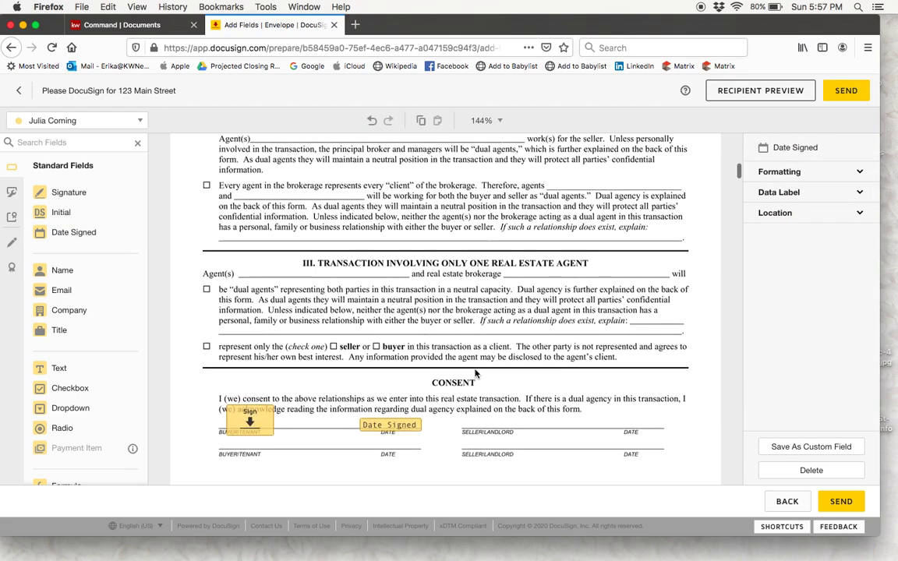
scroll(475, 374, "down", 1)
scroll(474, 373, "down", 20)
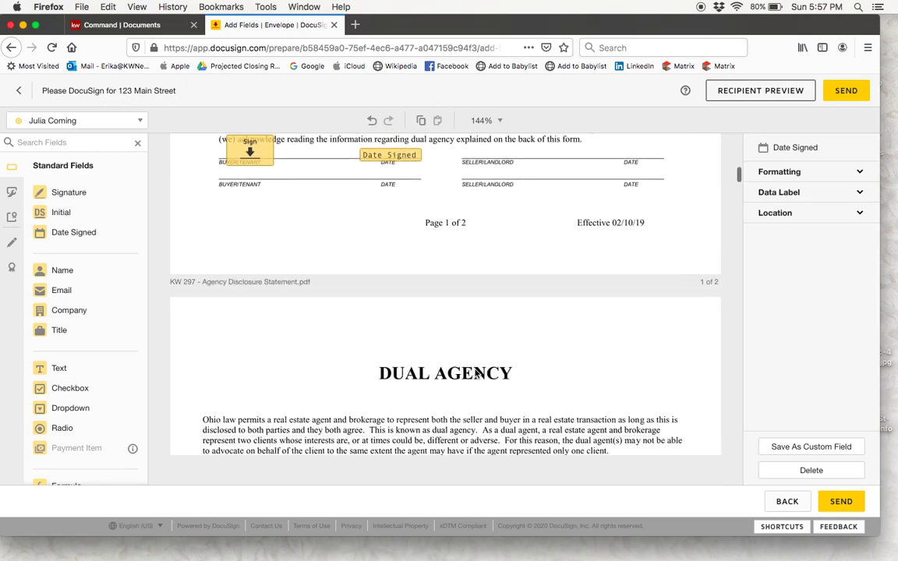
scroll(475, 372, "down", 20)
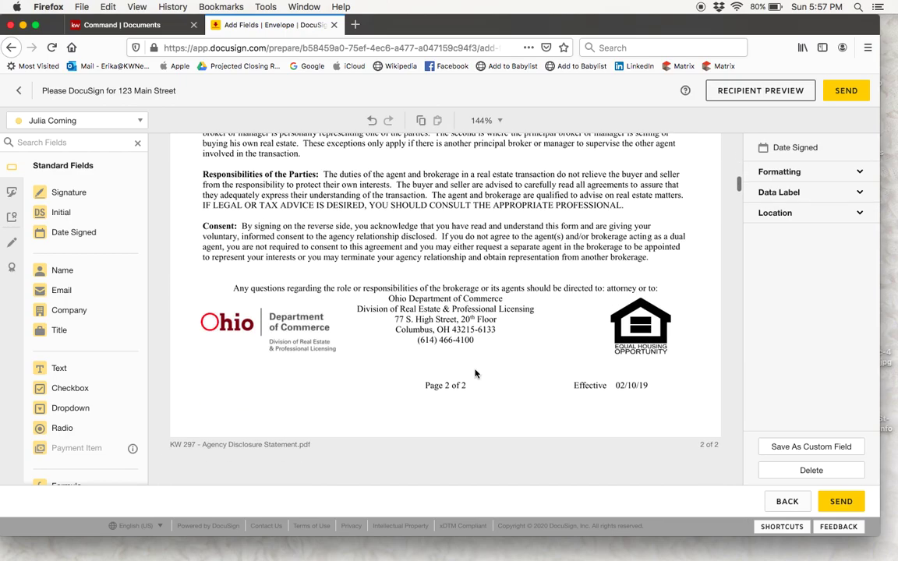
scroll(475, 373, "down", 20)
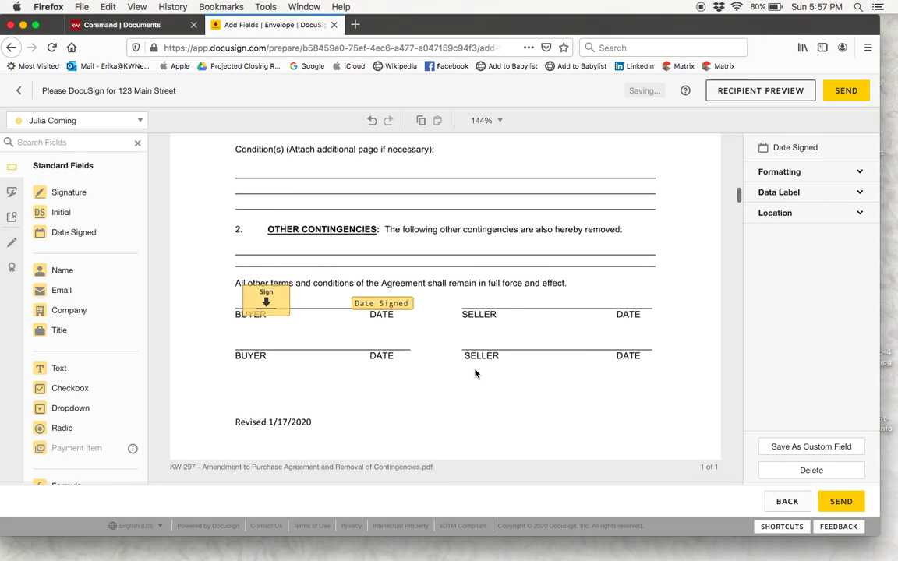
scroll(475, 373, "down", 20)
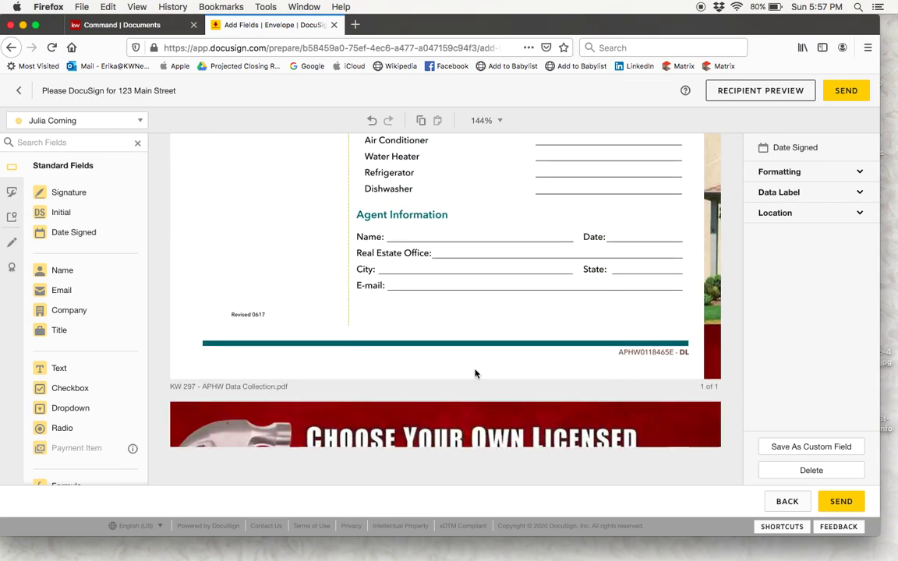
scroll(475, 373, "down", 10)
scroll(474, 373, "down", 15)
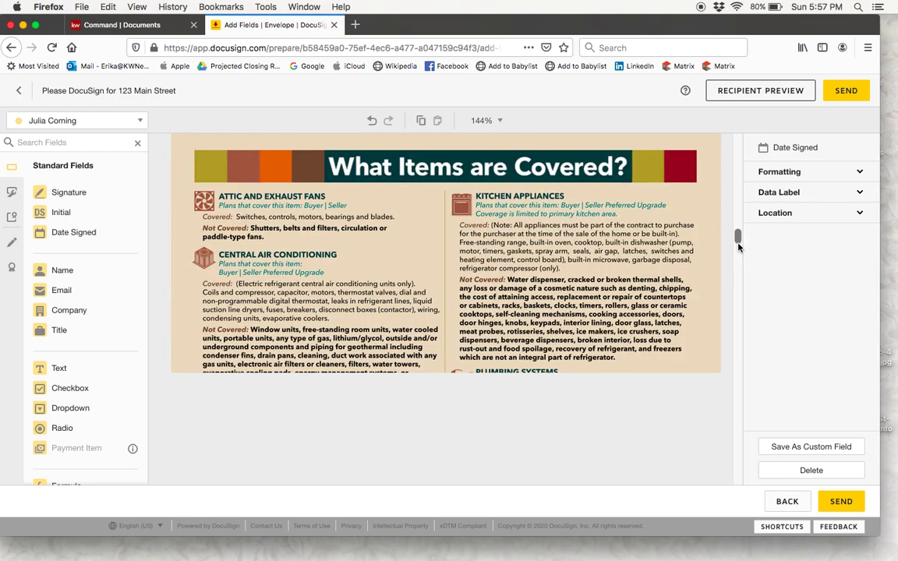
left_click_drag(739, 235, 741, 406)
scroll(669, 385, "up", 6)
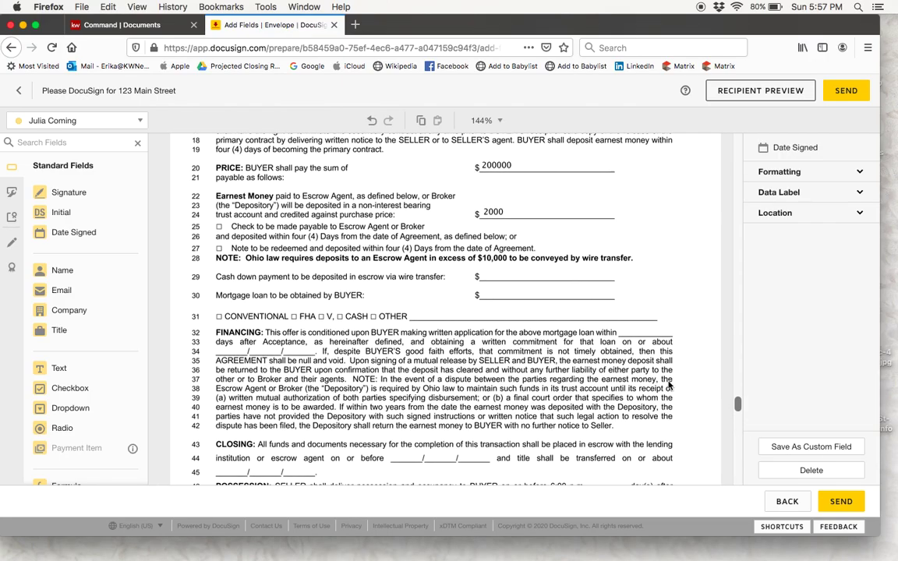
scroll(668, 385, "up", 2)
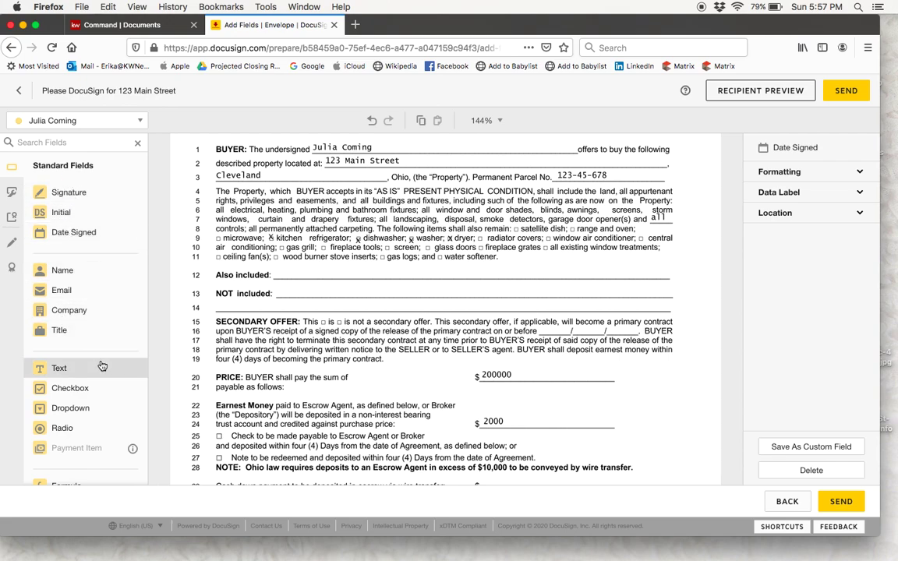
Step: Add a widened text field on line 12 'Also included' pre-filled with 'Hot tub'
left_click(78, 375)
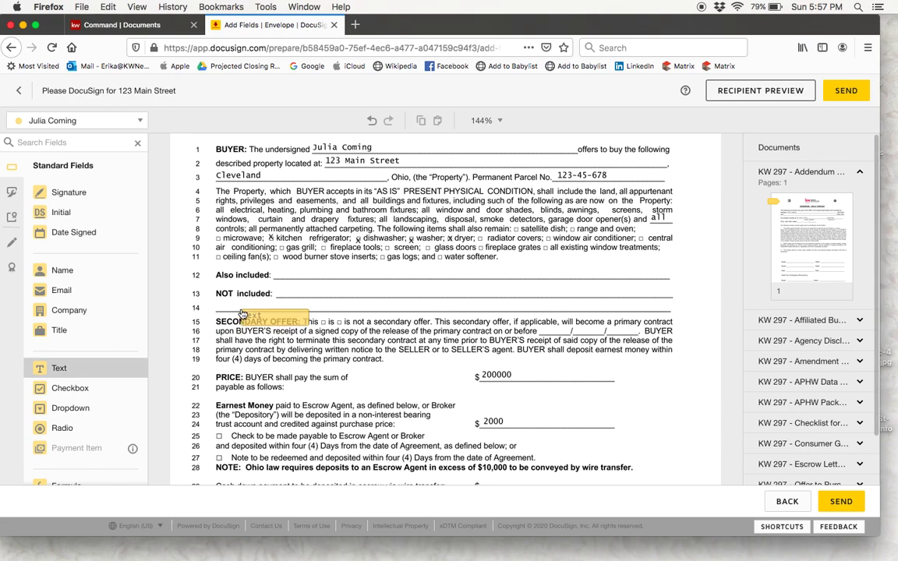
left_click(277, 269)
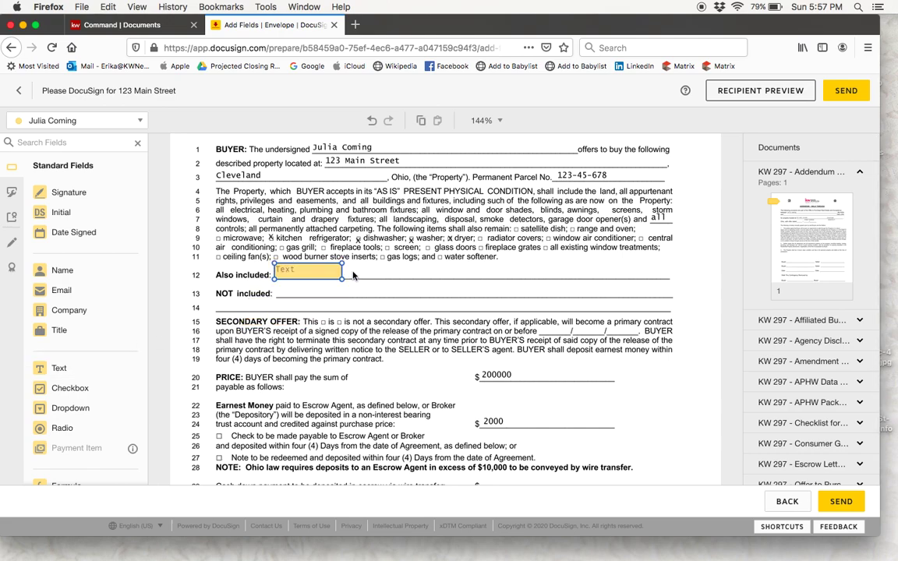
left_click_drag(341, 279, 617, 275)
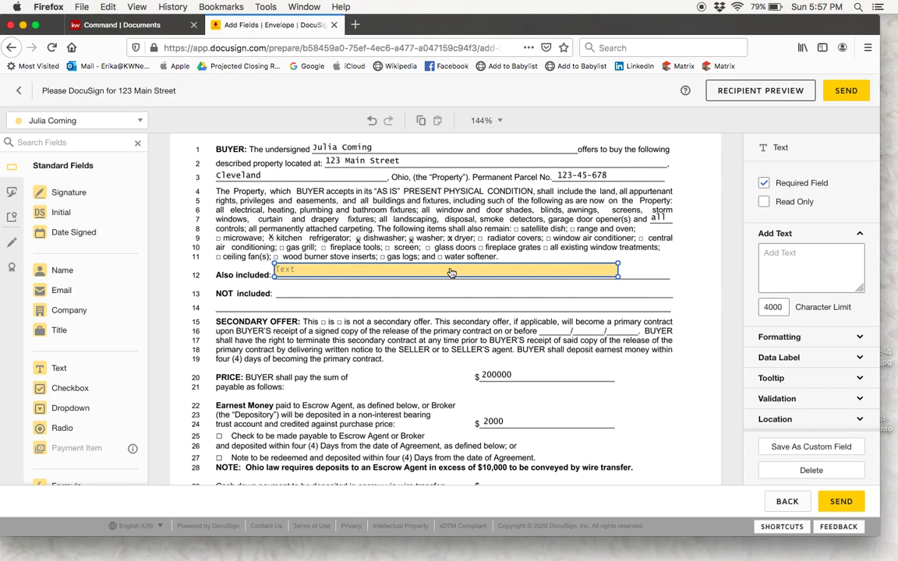
left_click(818, 255)
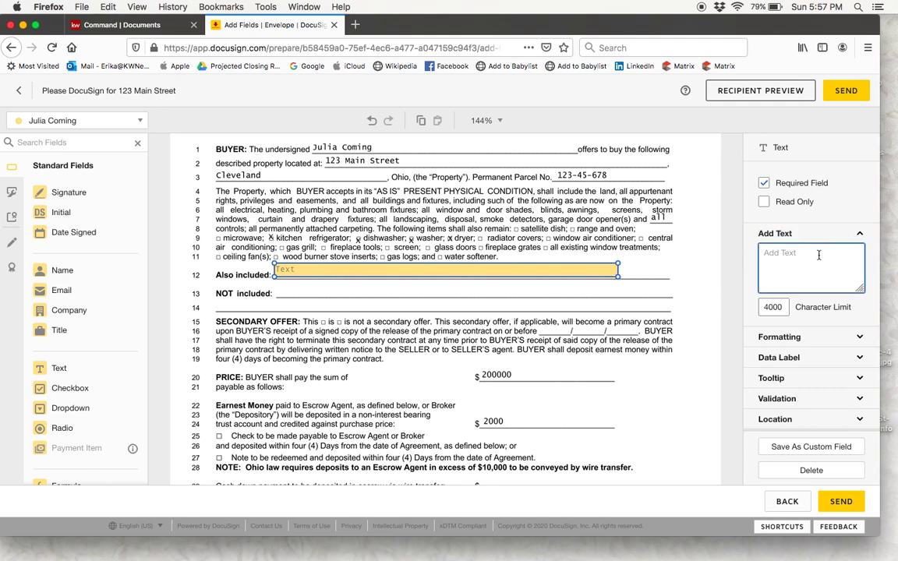
type("Hot tub,")
left_click(45, 387)
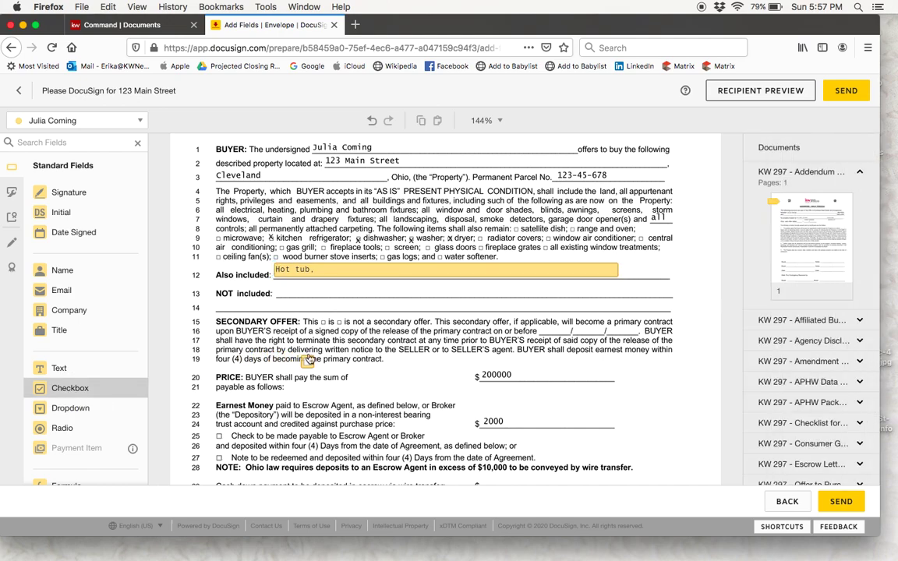
key("Escape")
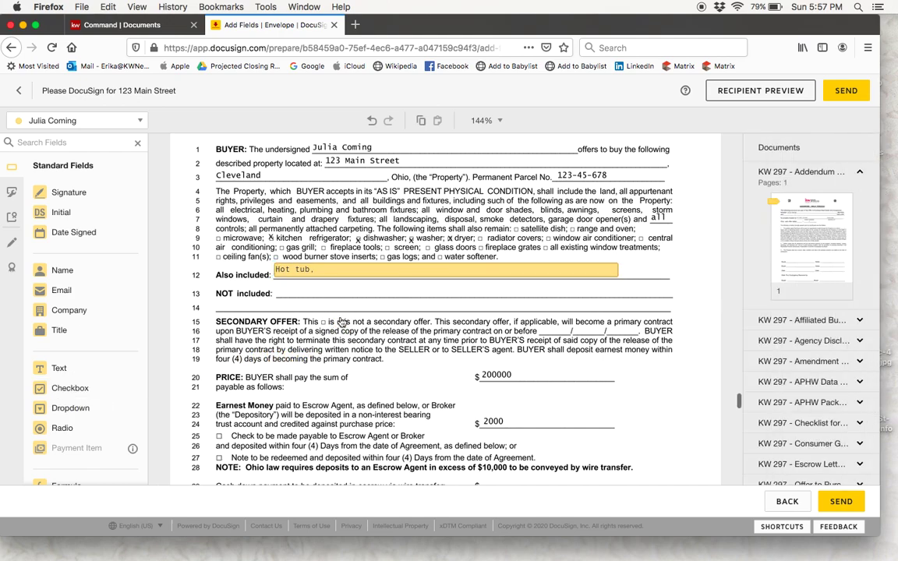
Step: Add a checkbox on line 15 and an enlarged note beside PRICE reading 'As discussed, we are offering $200k'
left_click(340, 322)
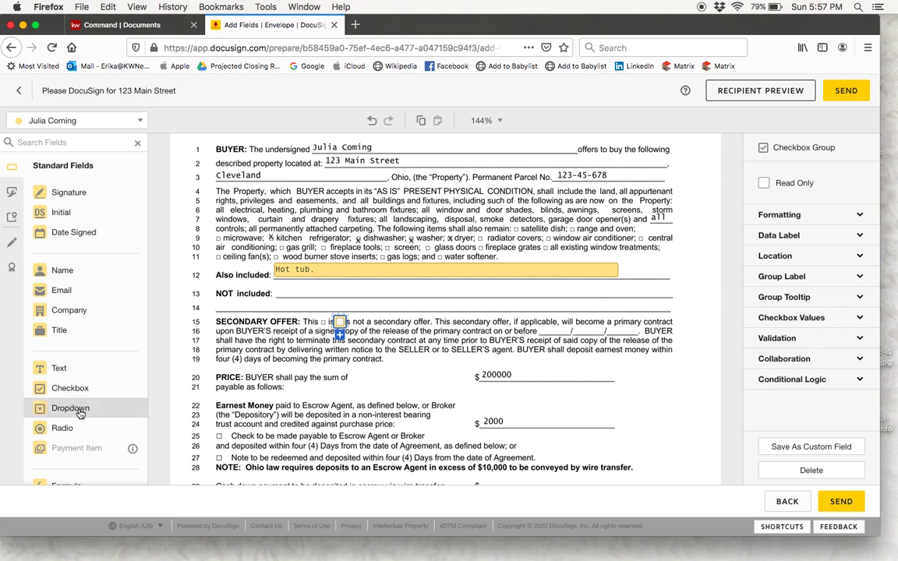
scroll(81, 425, "down", 3)
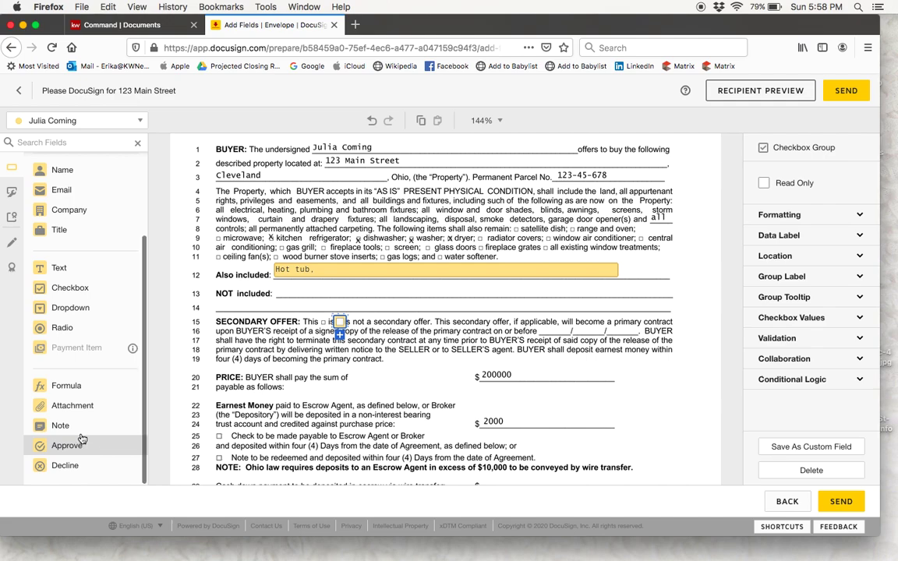
left_click_drag(80, 426, 616, 359)
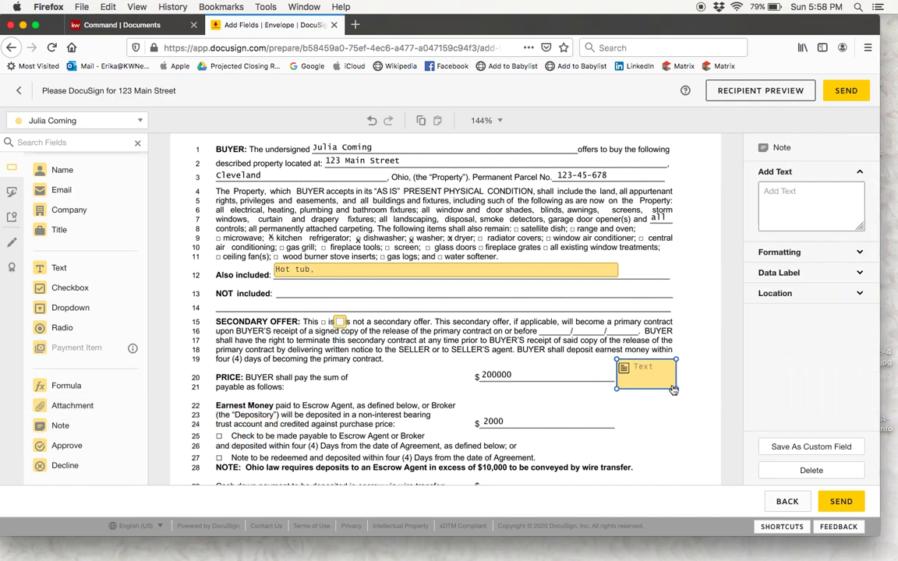
left_click_drag(673, 384, 715, 443)
left_click(760, 191)
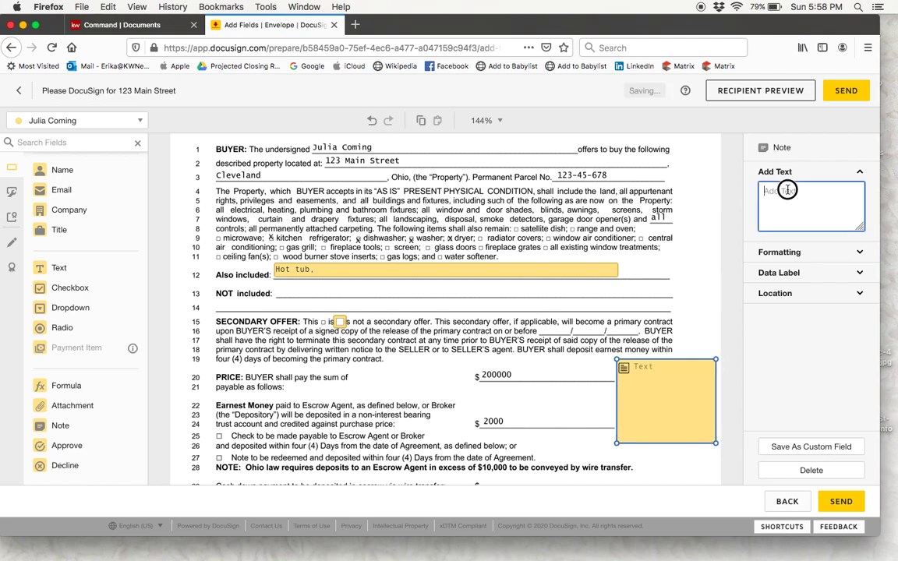
type("As discus")
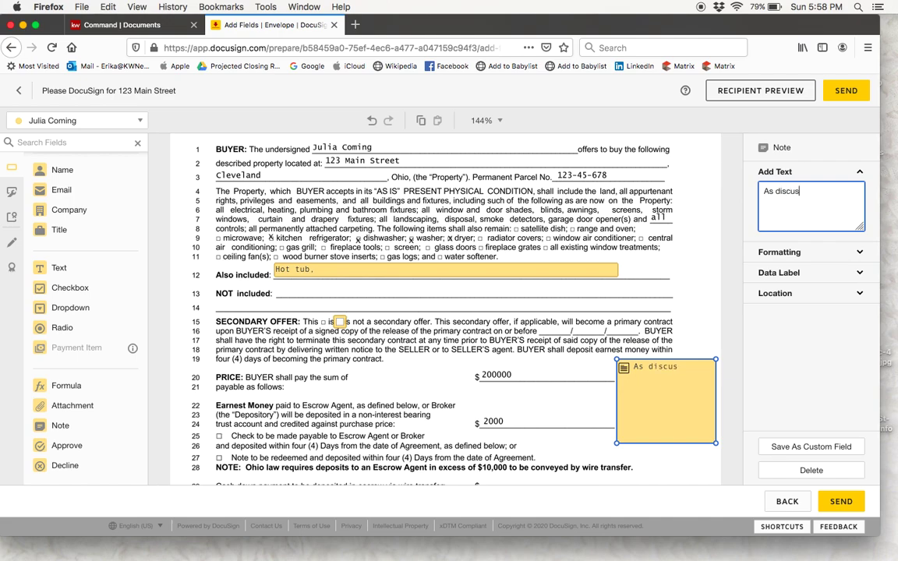
type("sed, we are offering $")
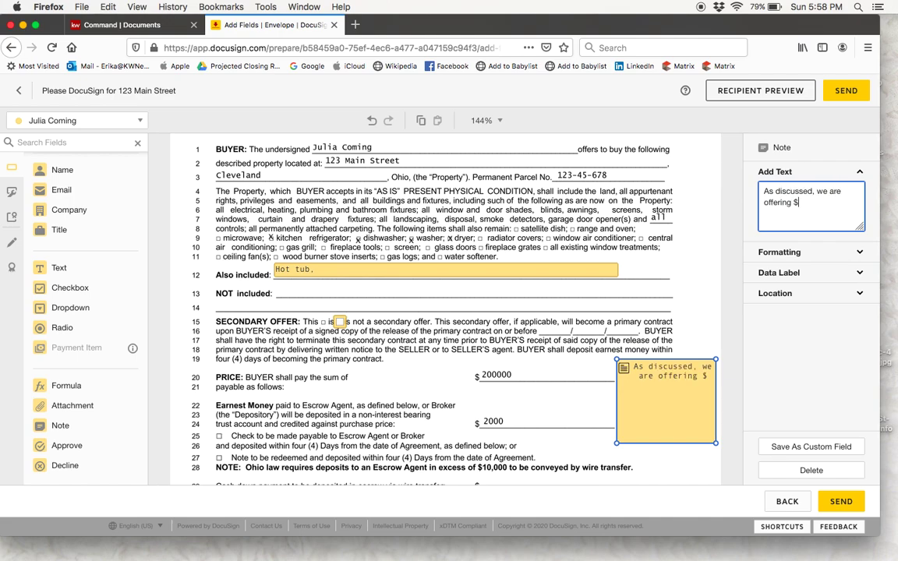
type("200k.")
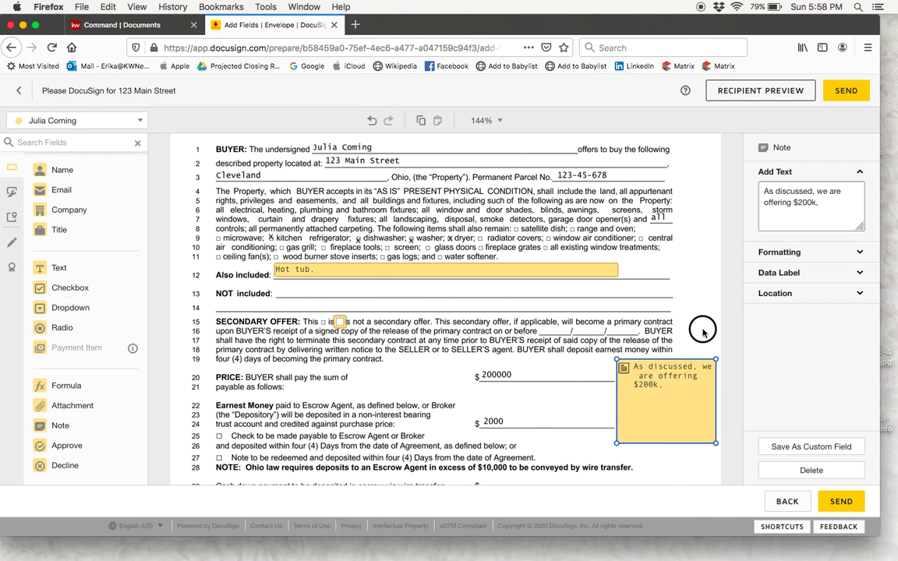
left_click(645, 330)
scroll(592, 411, "down", 10)
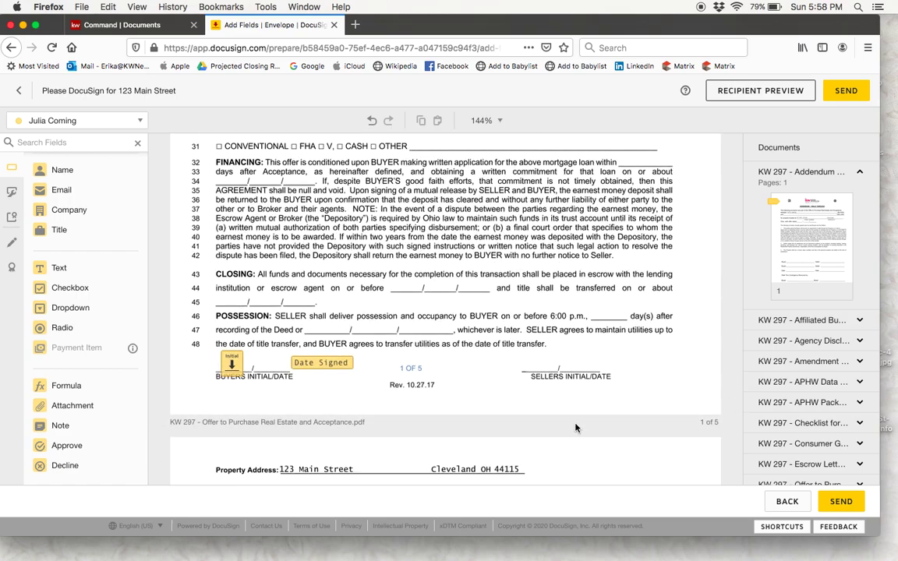
scroll(575, 427, "down", 5)
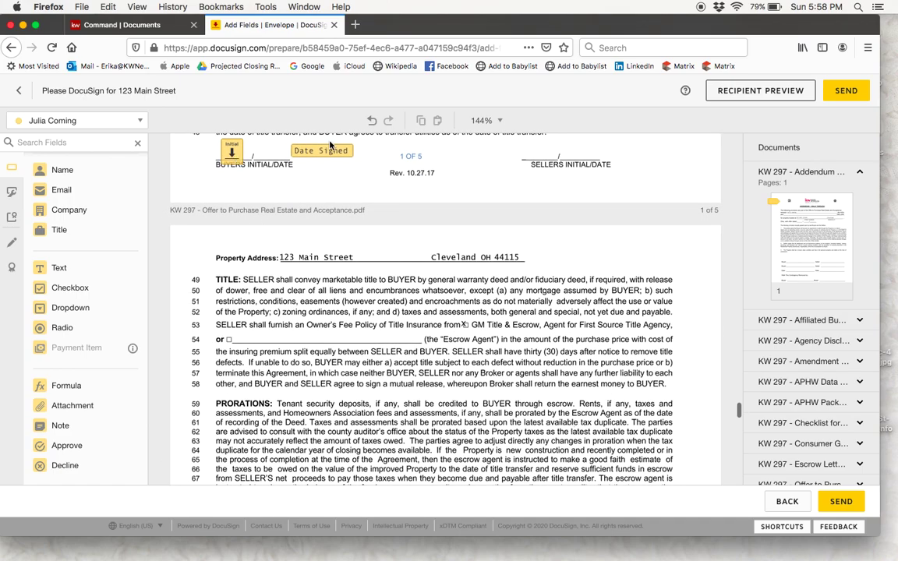
scroll(328, 361, "down", 3)
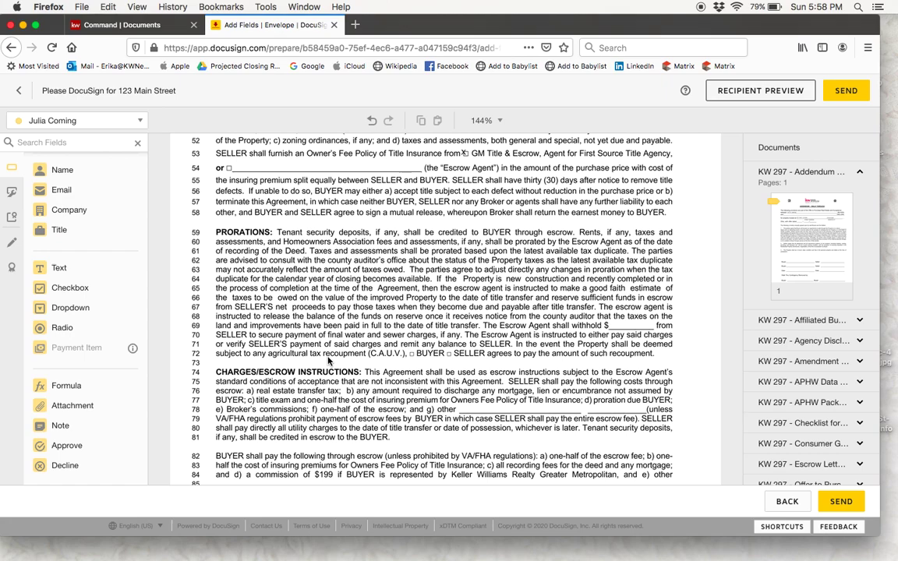
scroll(328, 361, "down", 10)
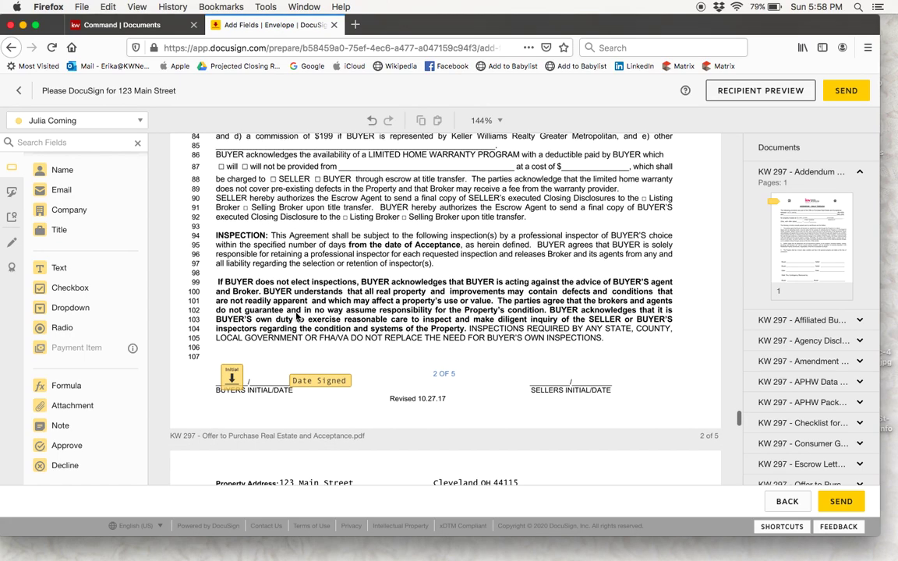
scroll(296, 316, "down", 1)
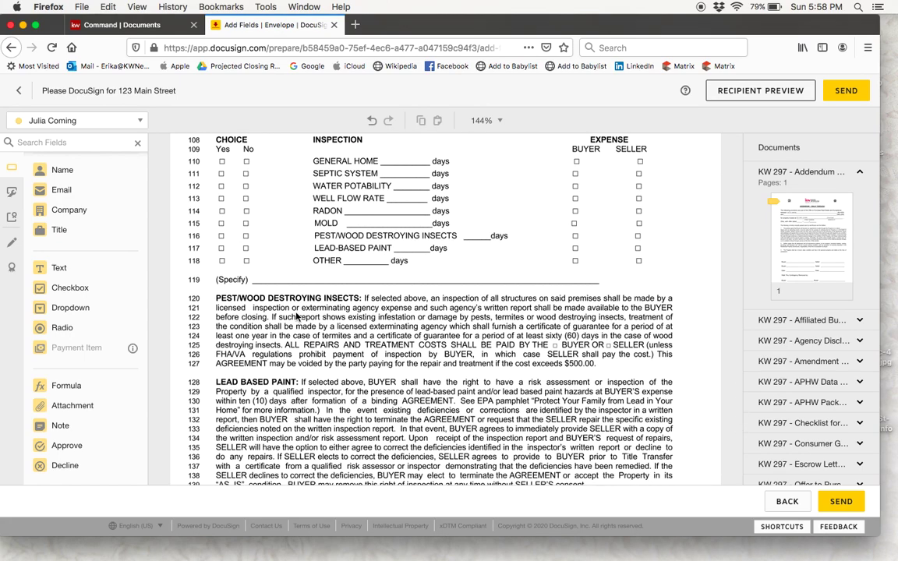
scroll(296, 316, "down", 5)
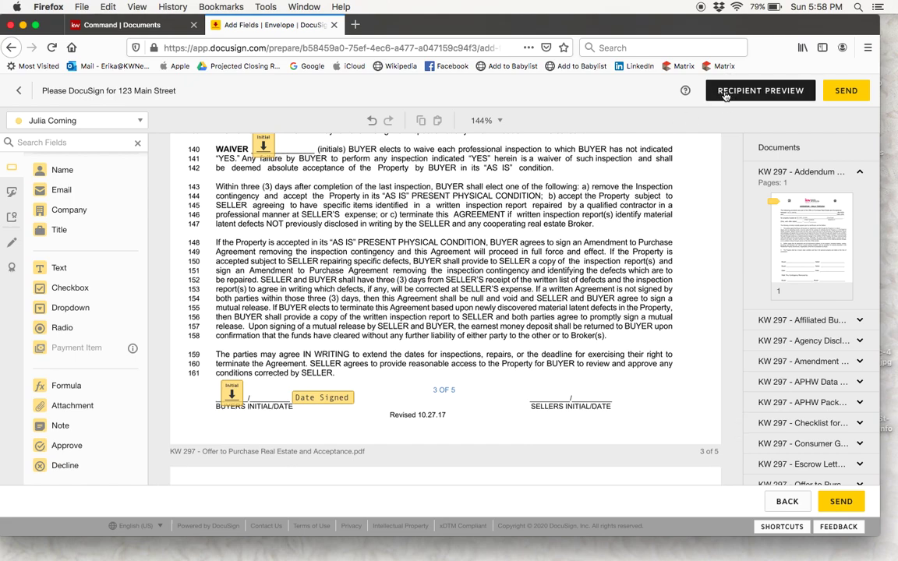
left_click(724, 95)
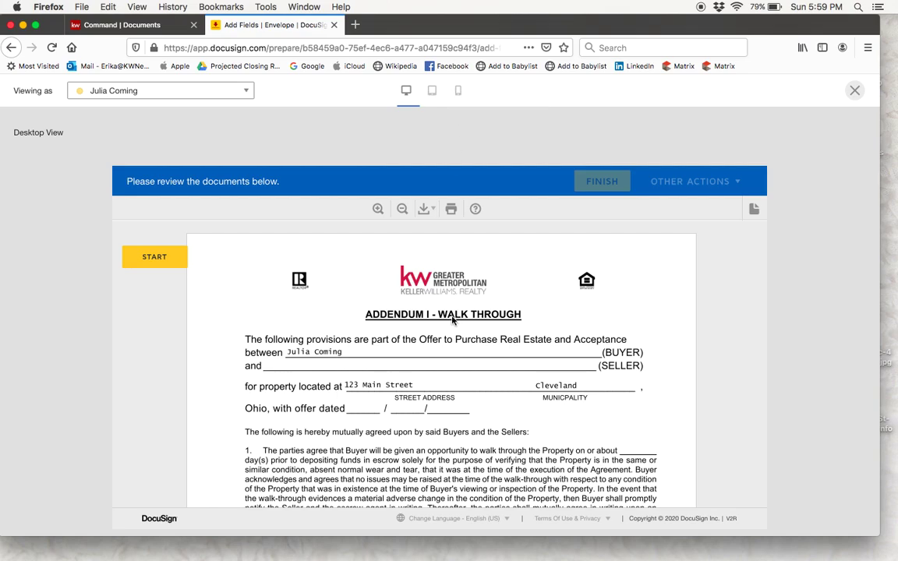
left_click(245, 91)
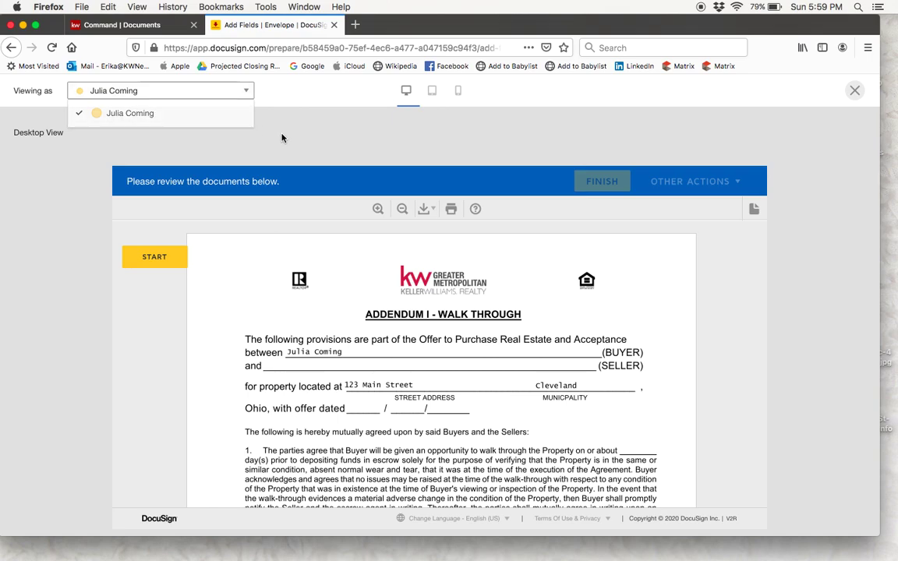
left_click(311, 306)
scroll(311, 312, "down", 10)
scroll(312, 316, "down", 15)
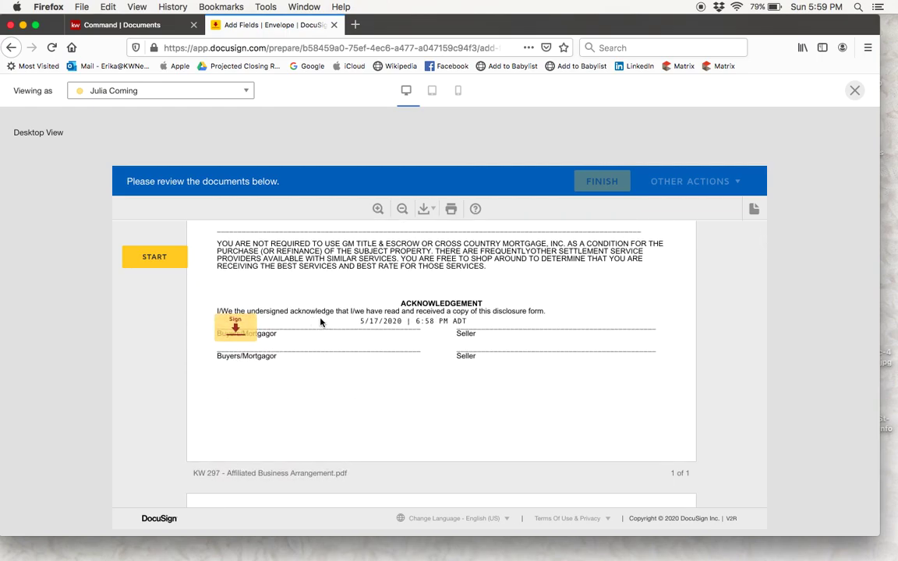
left_click(854, 90)
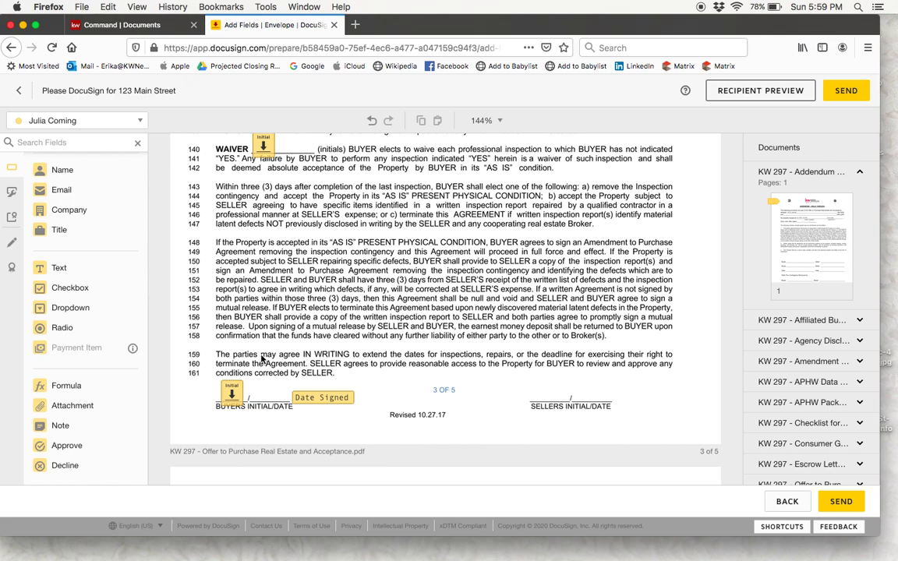
scroll(261, 359, "down", 5)
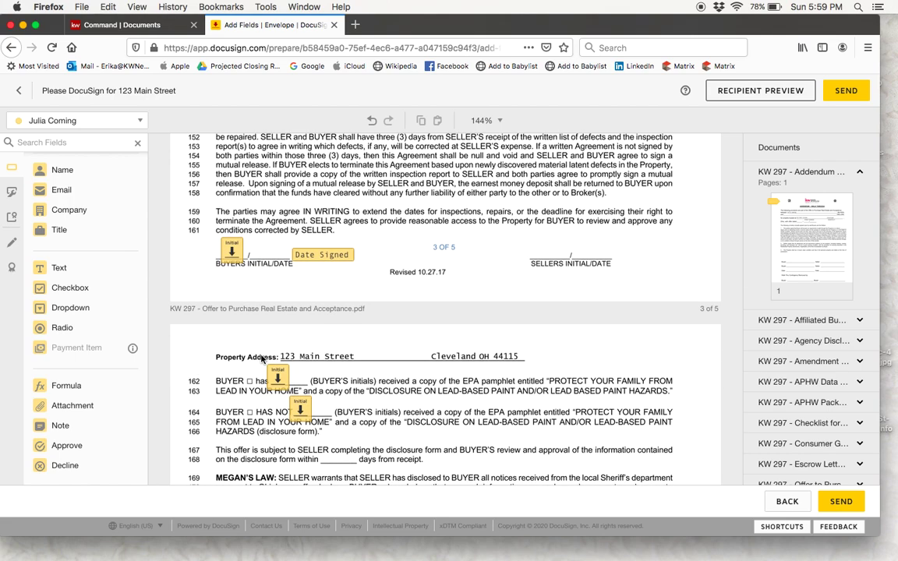